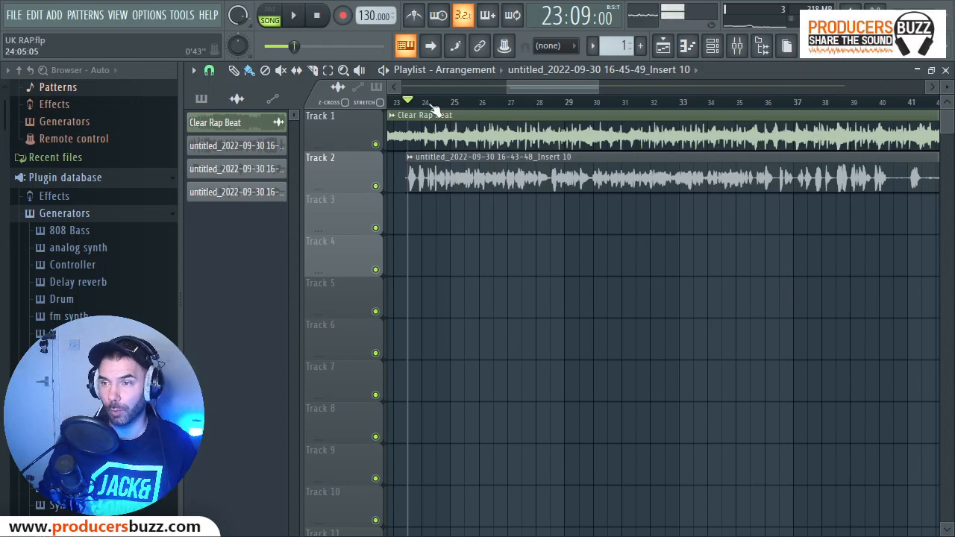
Play the Track 2 vocal over the Clear Rap Beat from bar 23 twice, viewing the Main Vocals mixer channel in between.
key("space")
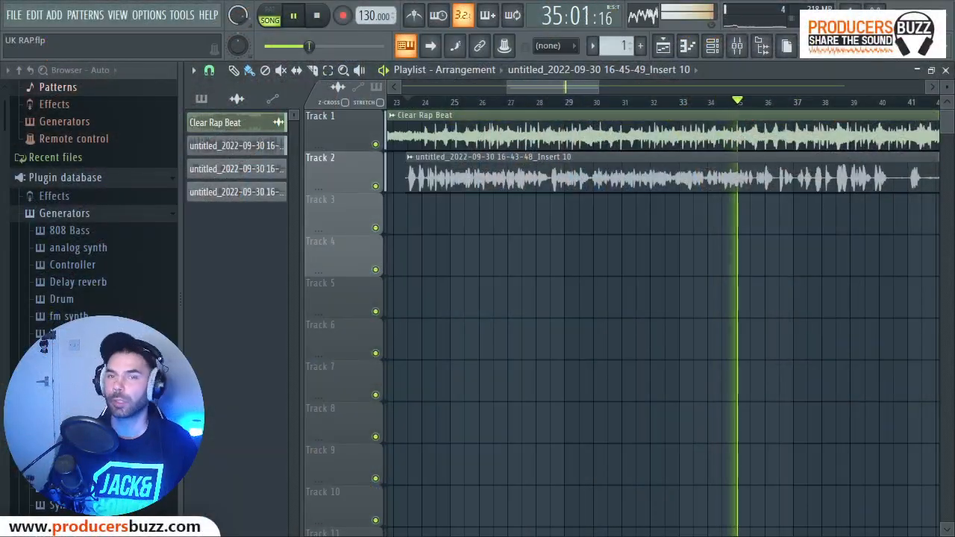
left_click(316, 16)
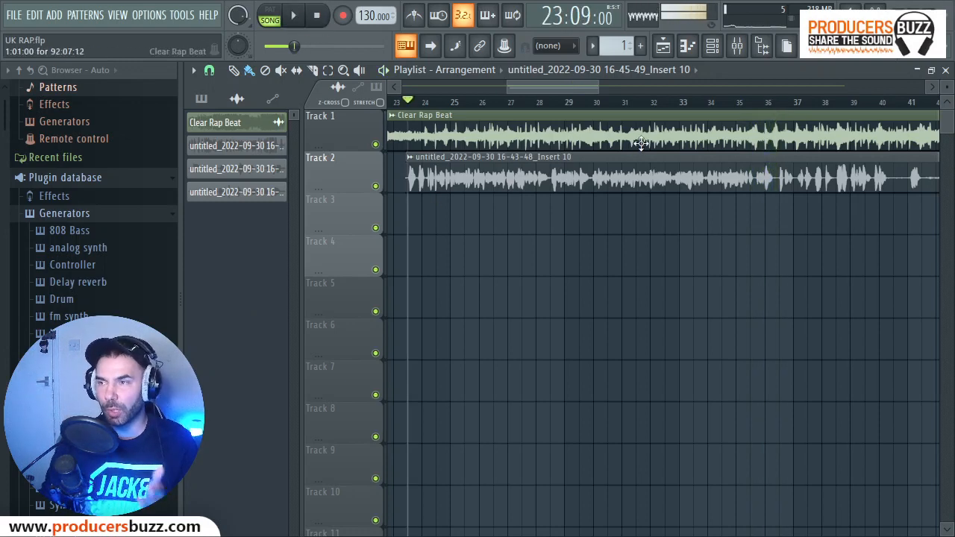
left_click(736, 45)
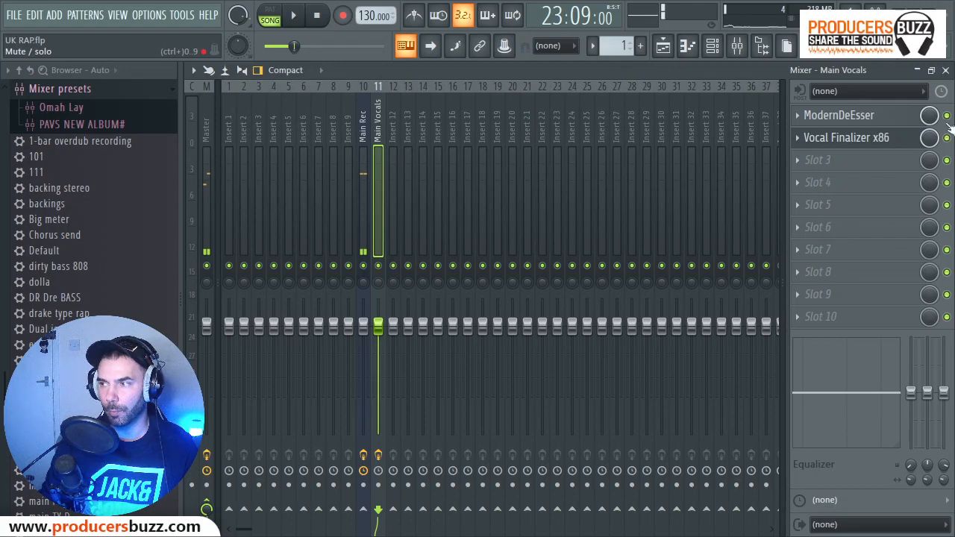
left_click(917, 70)
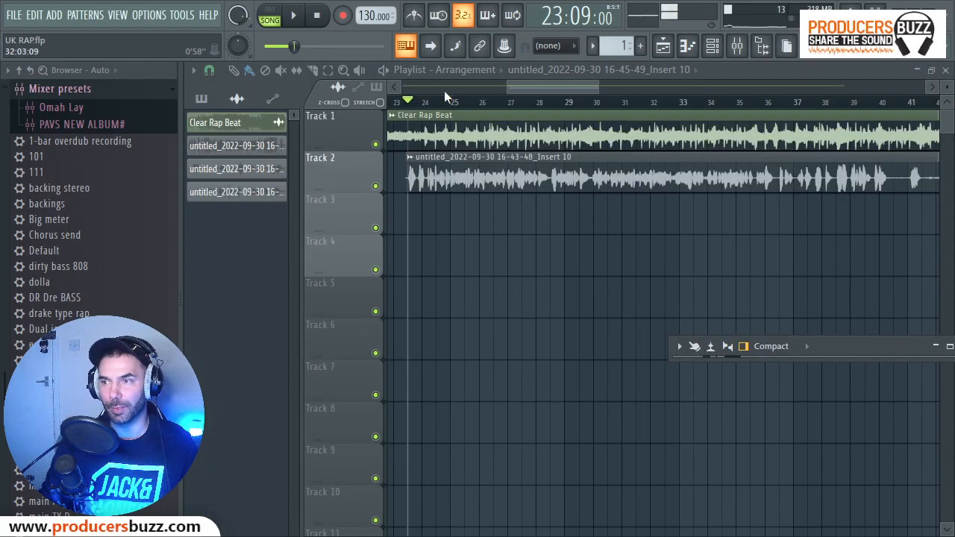
key("space")
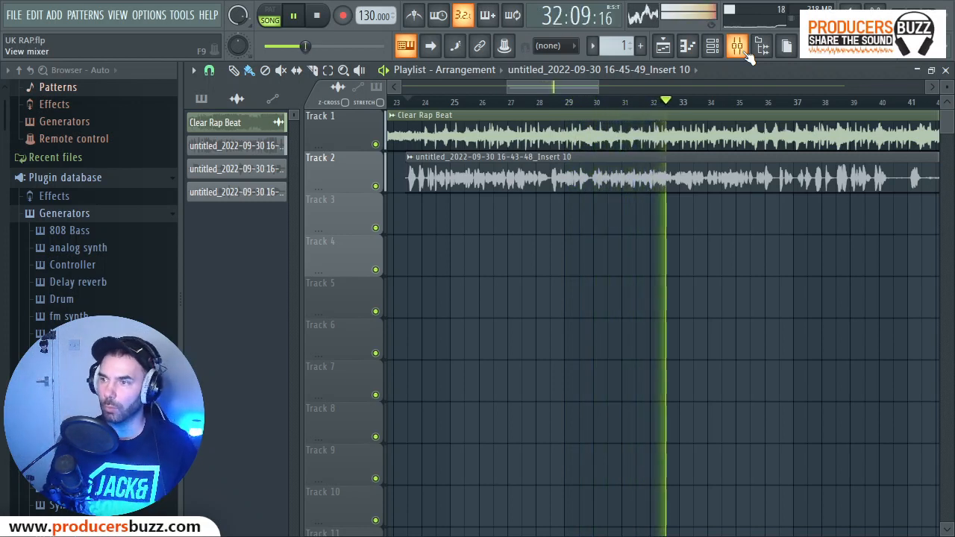
key("space")
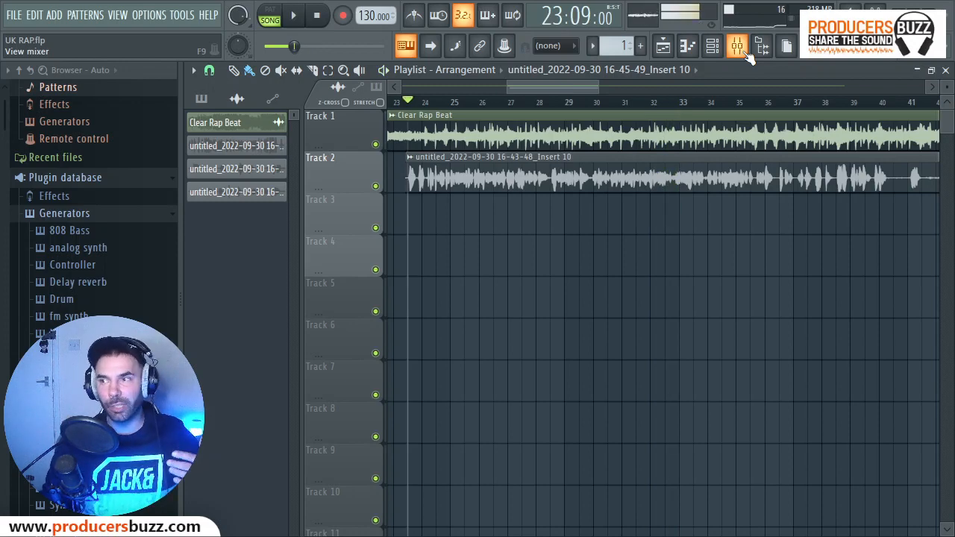
On the Main Vocals channel, switch on the de-esser in Vocal Finalizer x86 and review the ModernDeEsser settings.
left_click(737, 46)
double_click(847, 348)
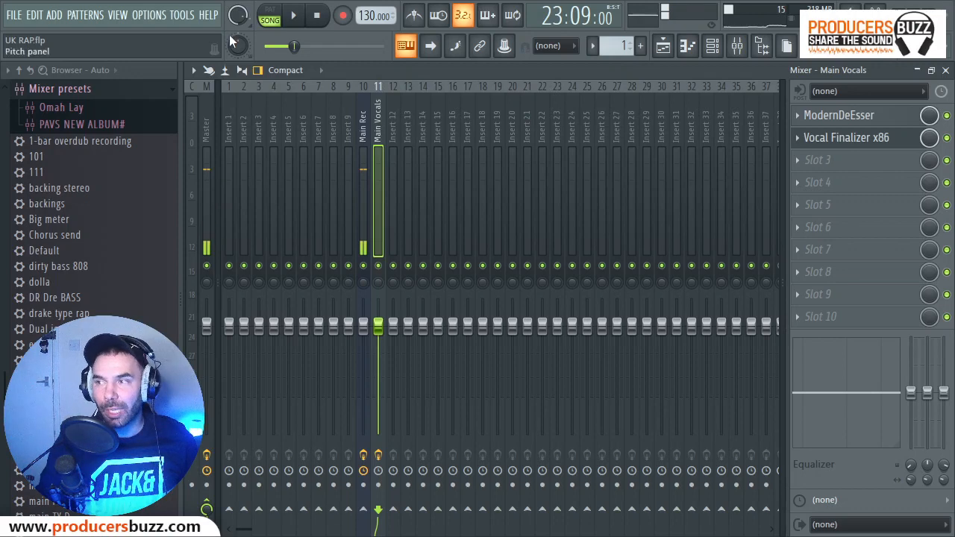
left_click(861, 143)
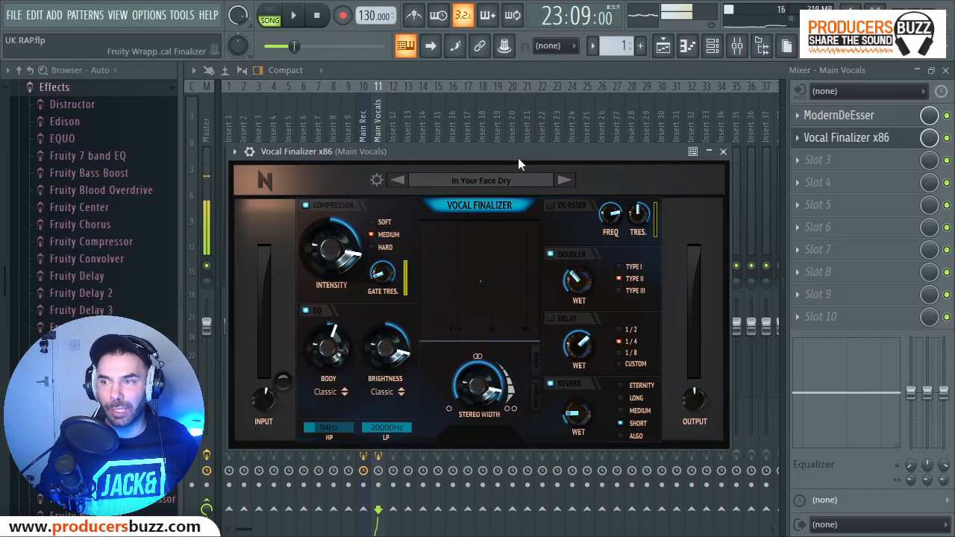
left_click_drag(518, 155, 545, 134)
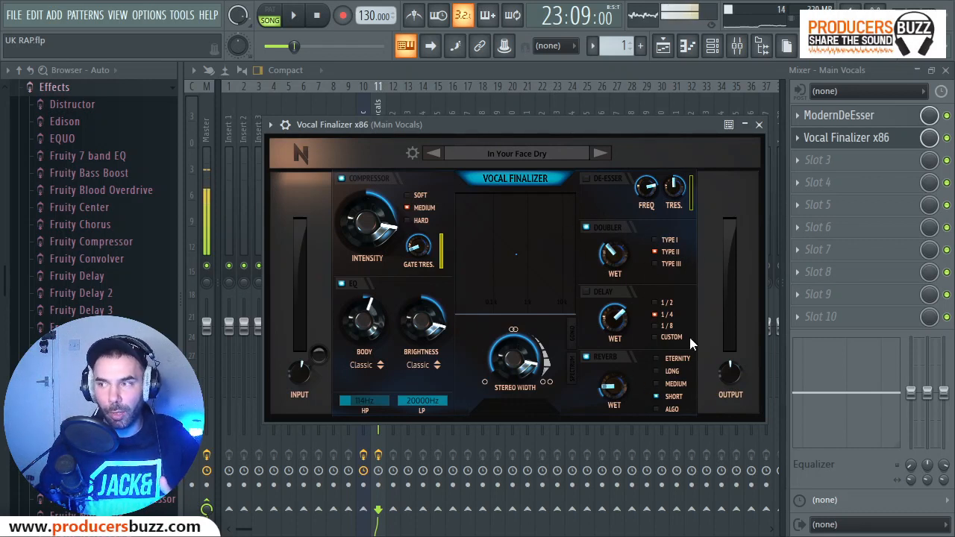
left_click(587, 179)
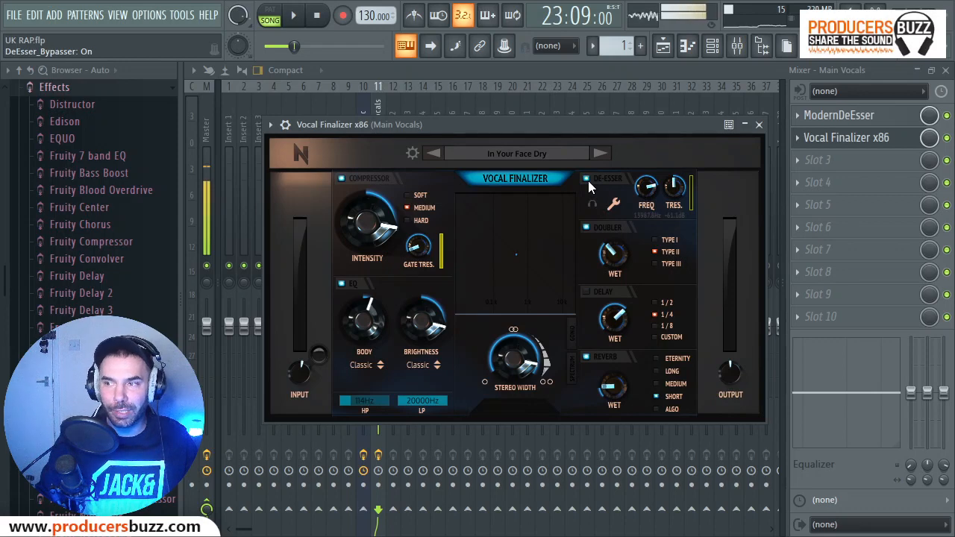
left_click(858, 140)
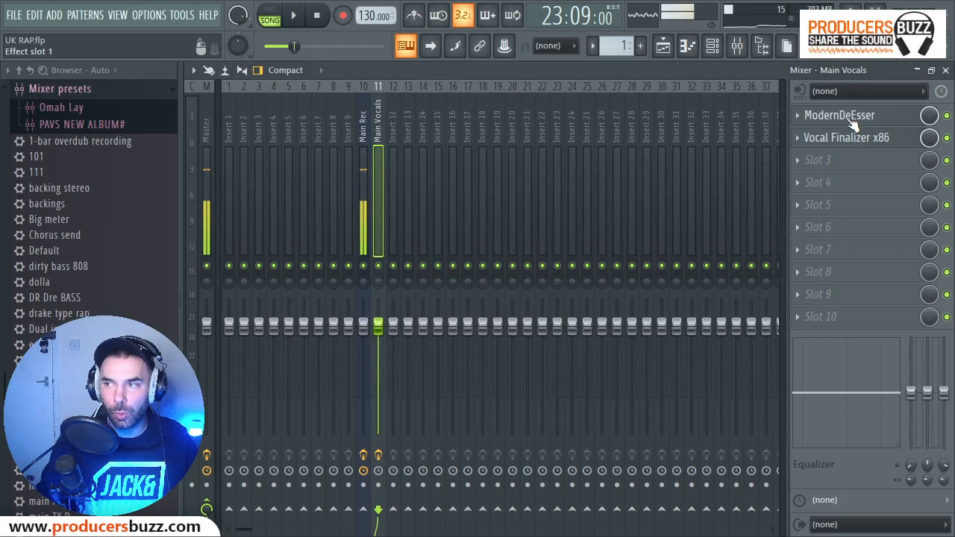
left_click(846, 118)
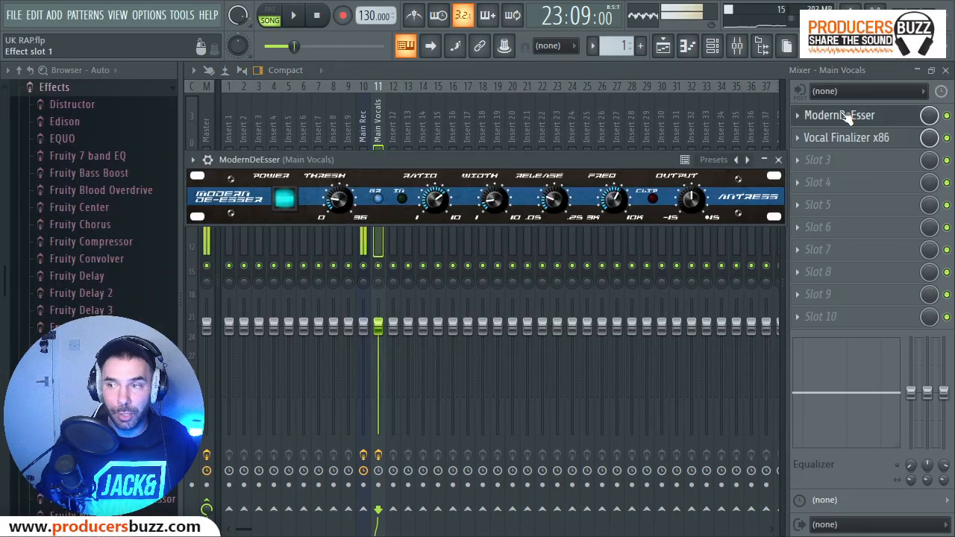
left_click(778, 160)
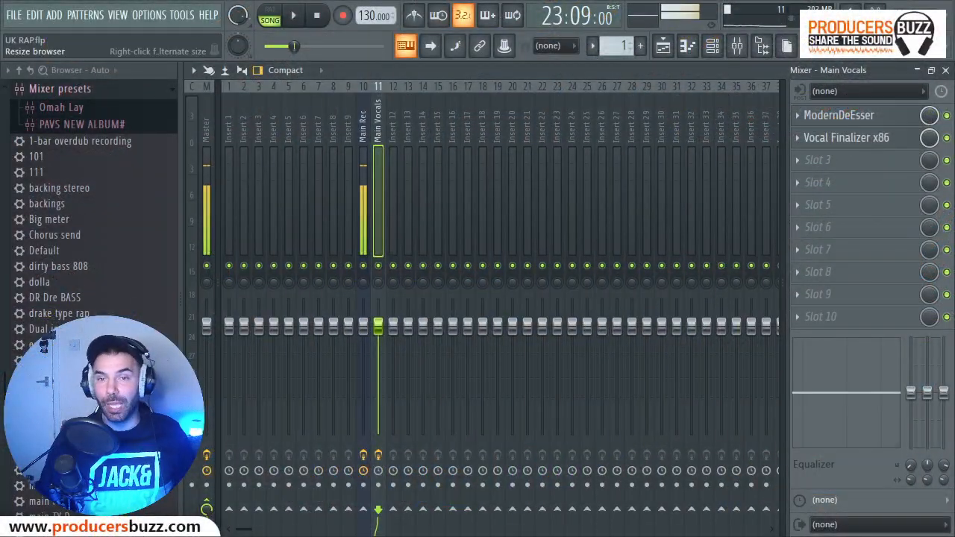
Inspect Soundgoodizer on the Main Rec channel in mode A, comparing the live input with the effect bypassed and active.
left_click(363, 144)
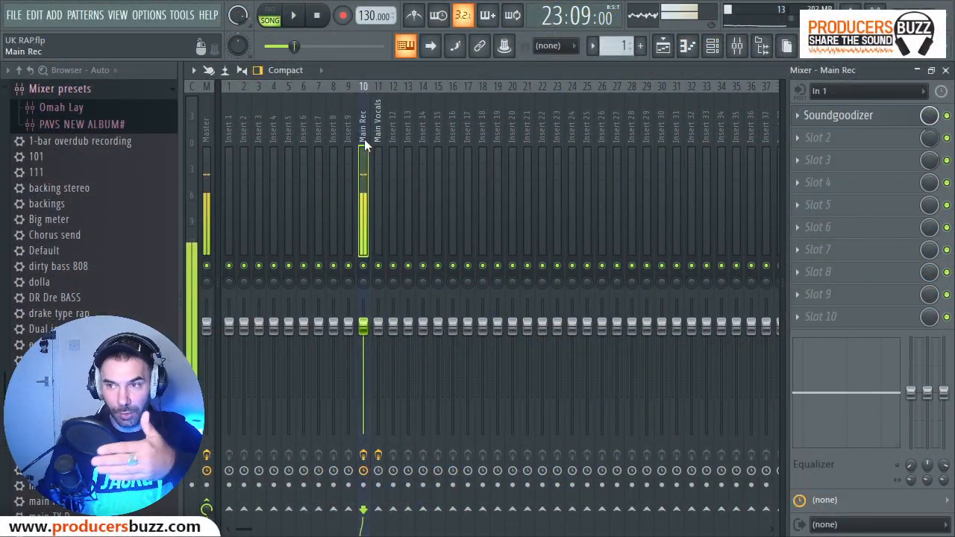
left_click(864, 116)
left_click(863, 116)
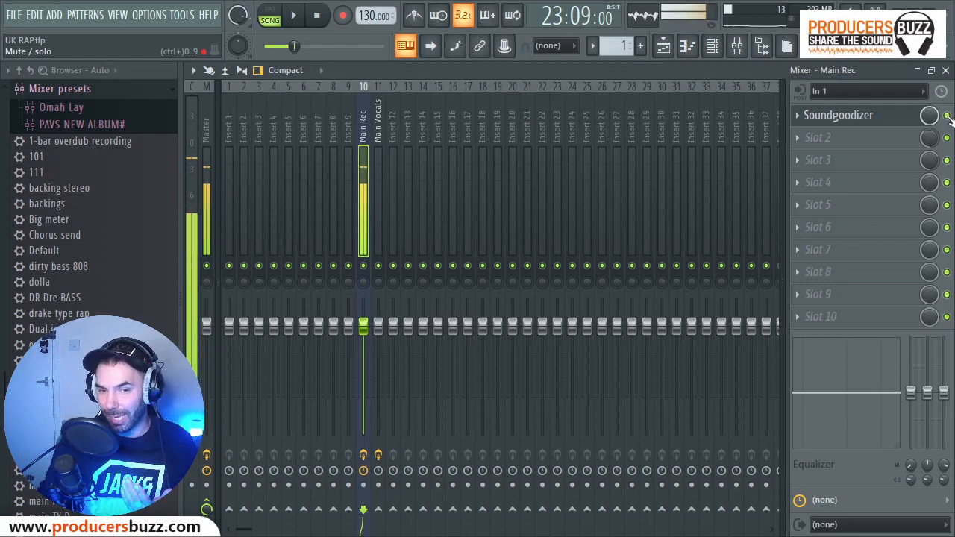
left_click(947, 116)
left_click(839, 116)
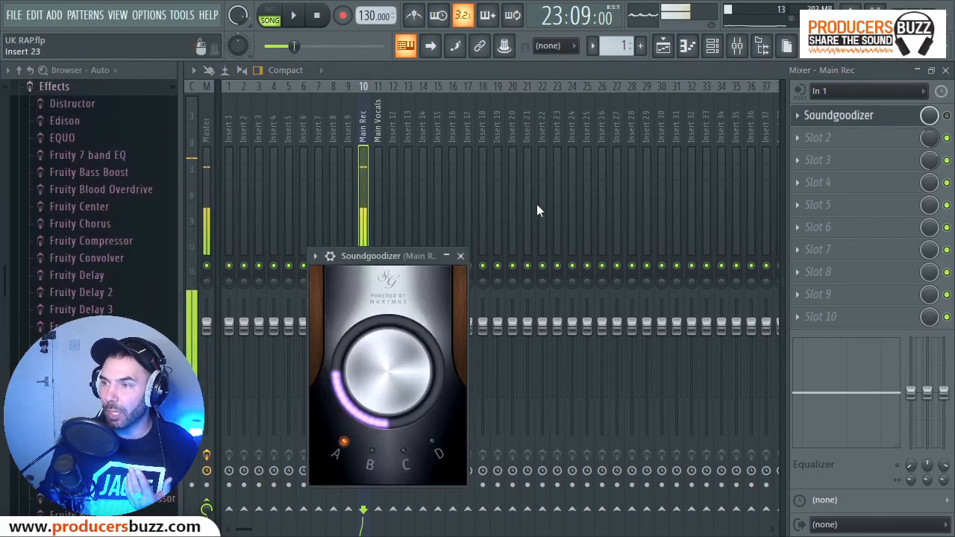
left_click_drag(409, 258, 585, 112)
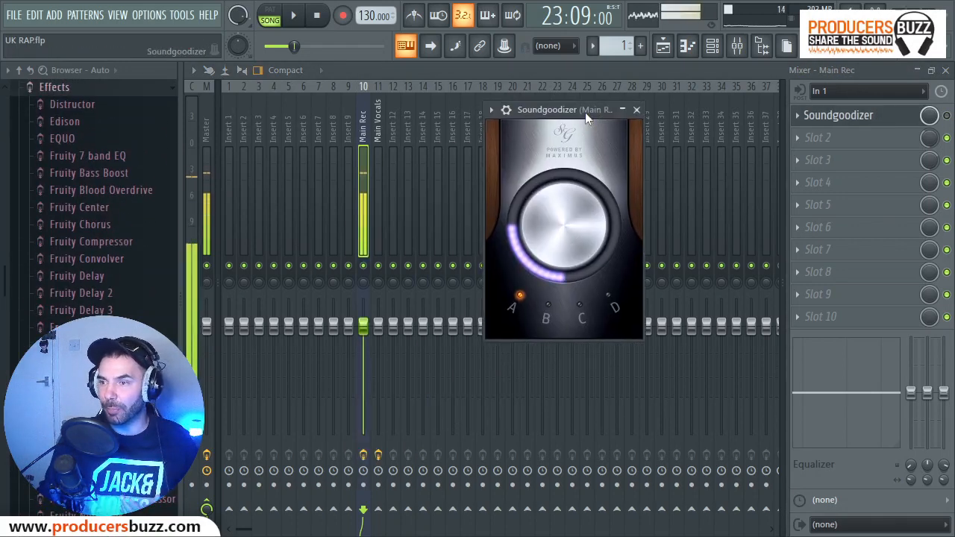
left_click(581, 314)
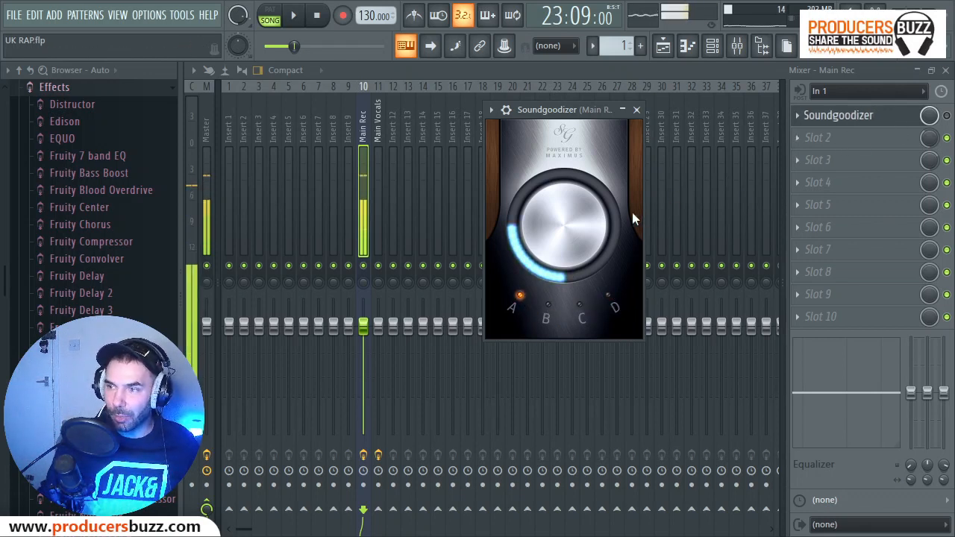
left_click_drag(575, 225, 574, 200)
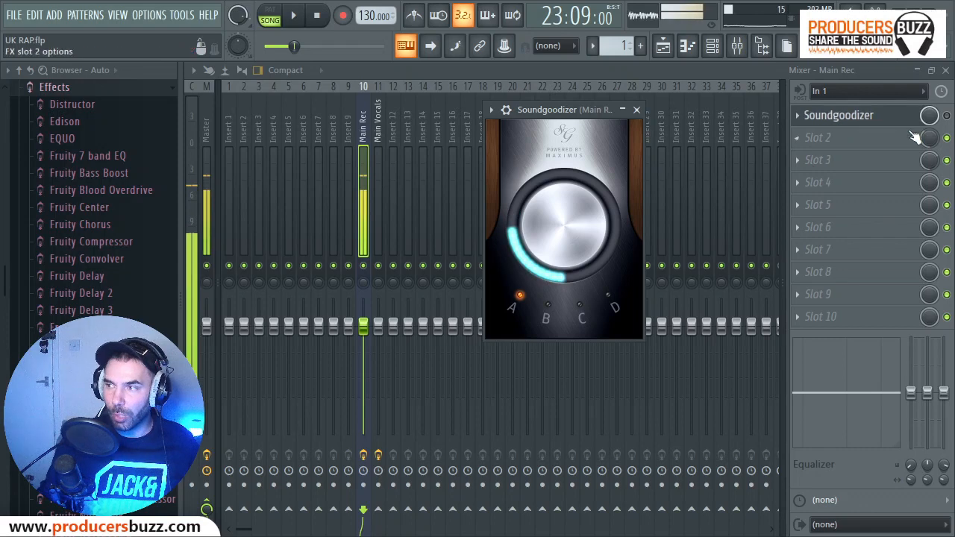
left_click(874, 115)
left_click(874, 115)
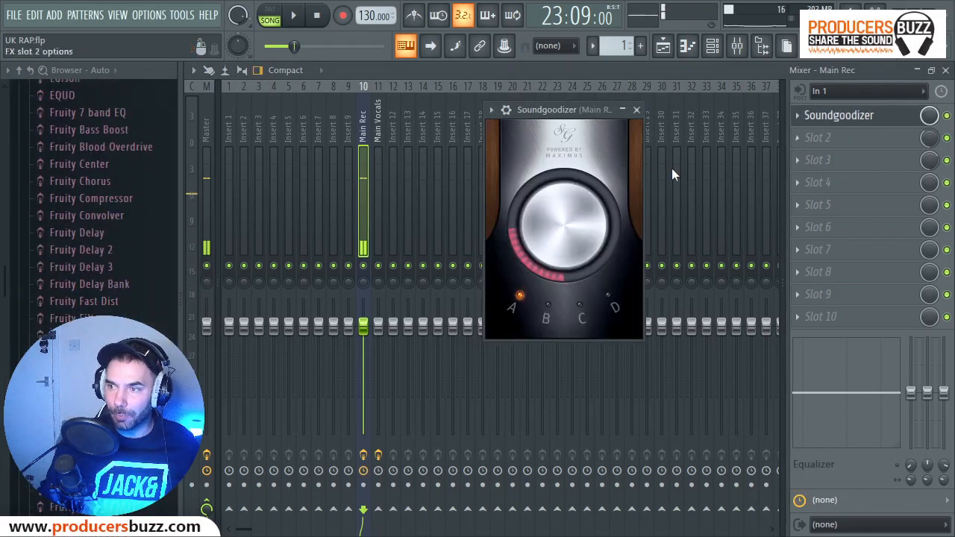
left_click_drag(546, 248, 547, 227)
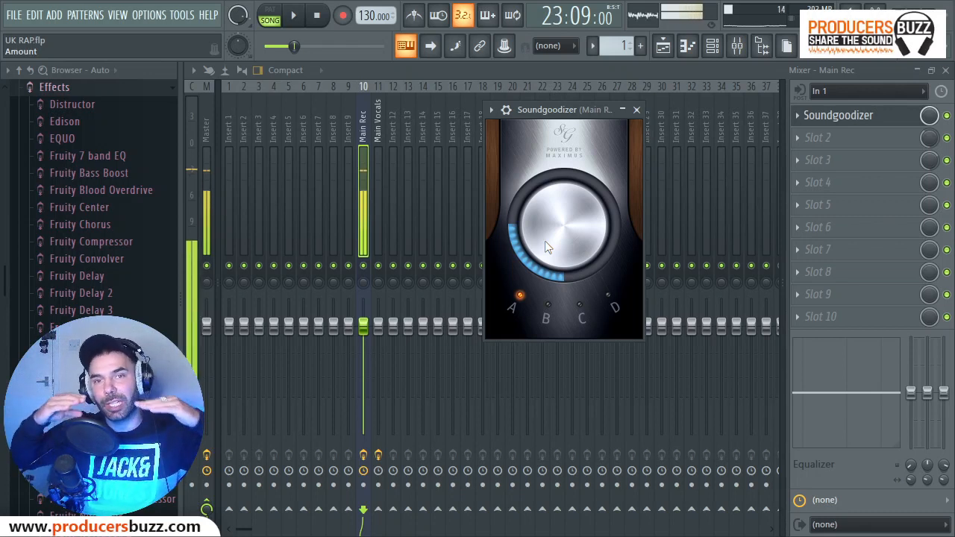
left_click(638, 110)
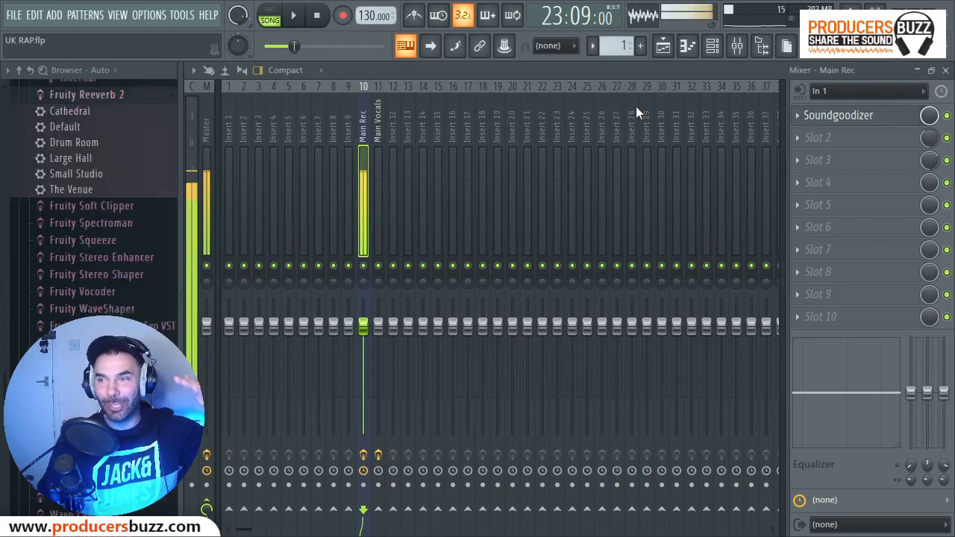
Arm the Main Rec mixer channel for recording and mute Track 2 in the playlist.
left_click(378, 136)
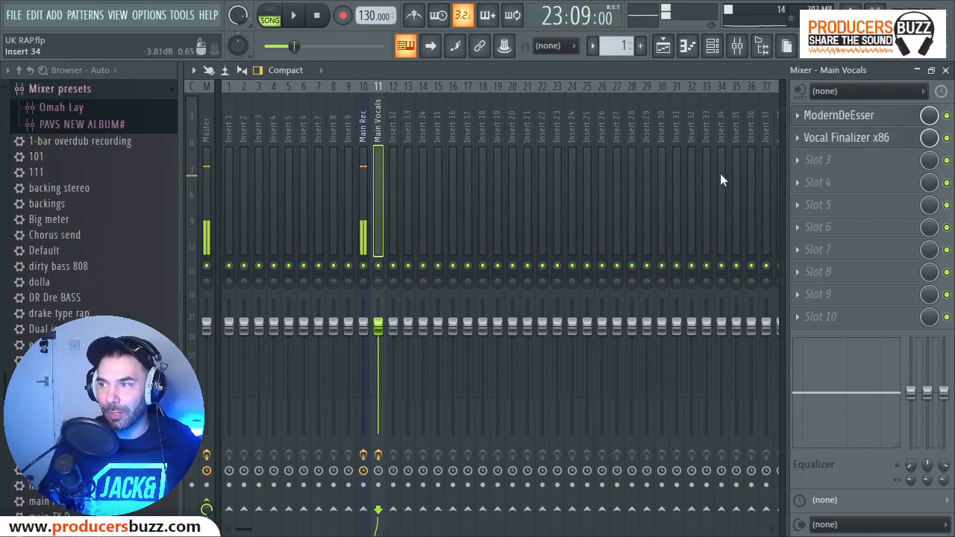
left_click(357, 163)
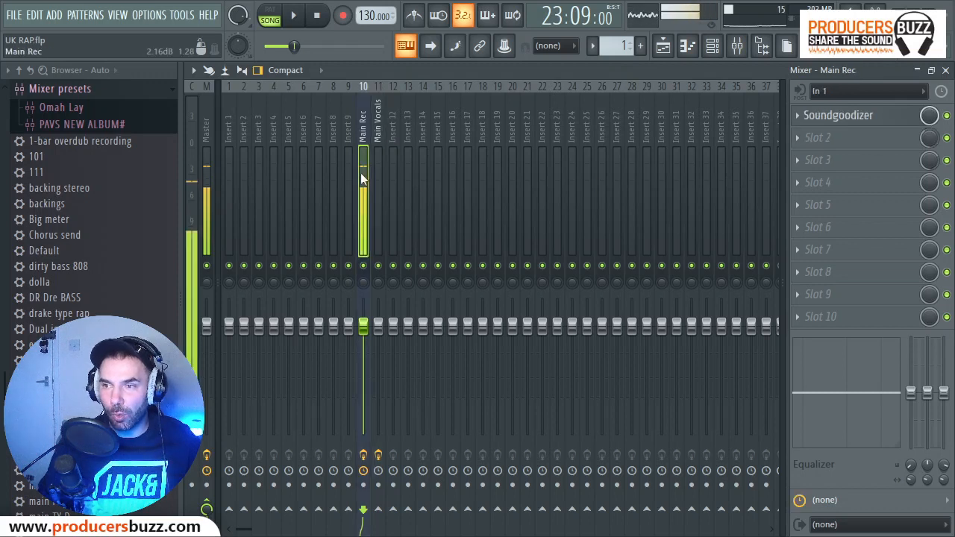
left_click(363, 486)
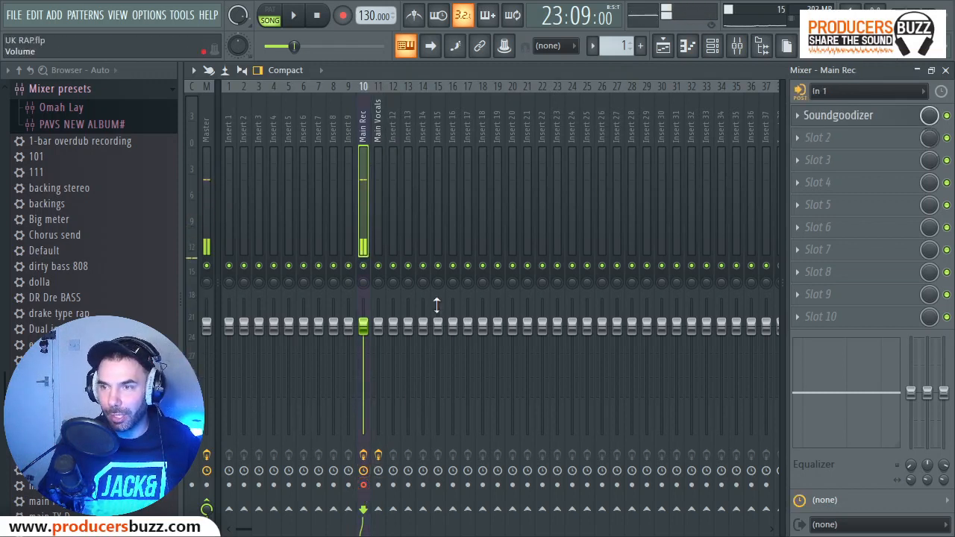
left_click(865, 120)
left_click(865, 119)
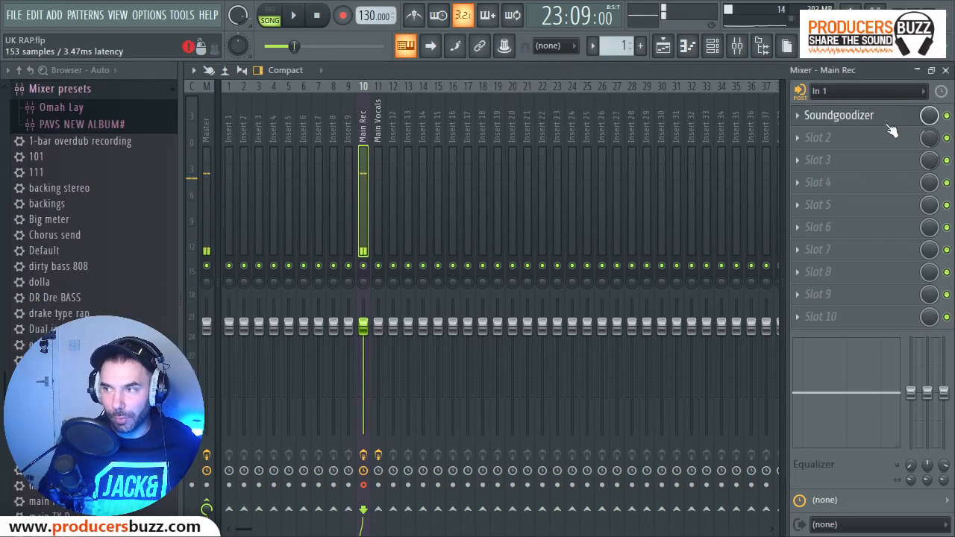
left_click(945, 70)
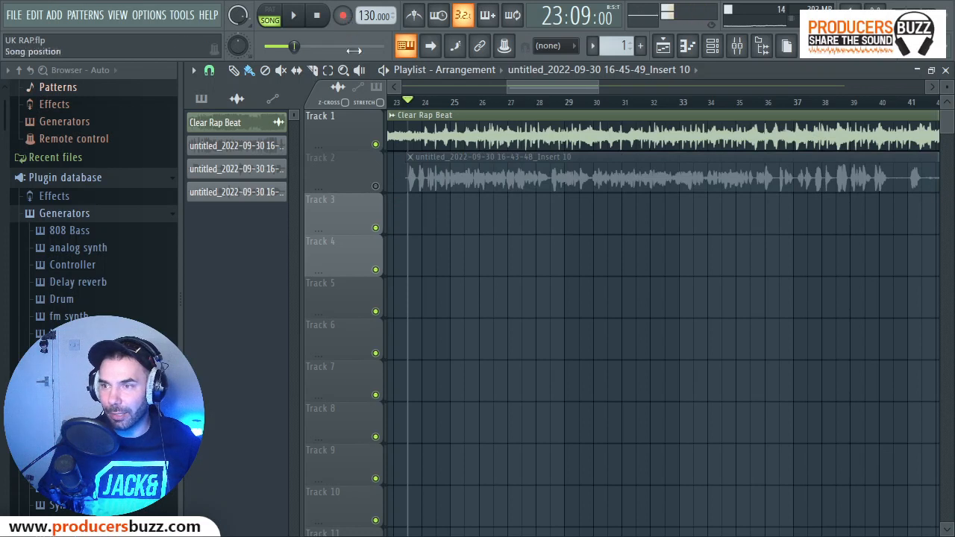
Record a short vocal take onto Track 3, starting from bar 22 of the playlist.
left_click(391, 103)
left_click_drag(560, 86, 538, 88)
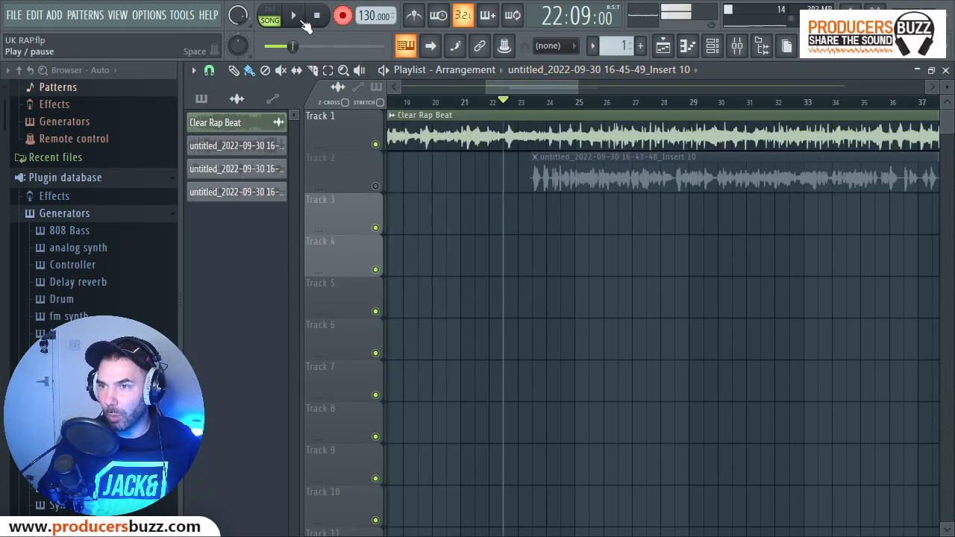
left_click(303, 23)
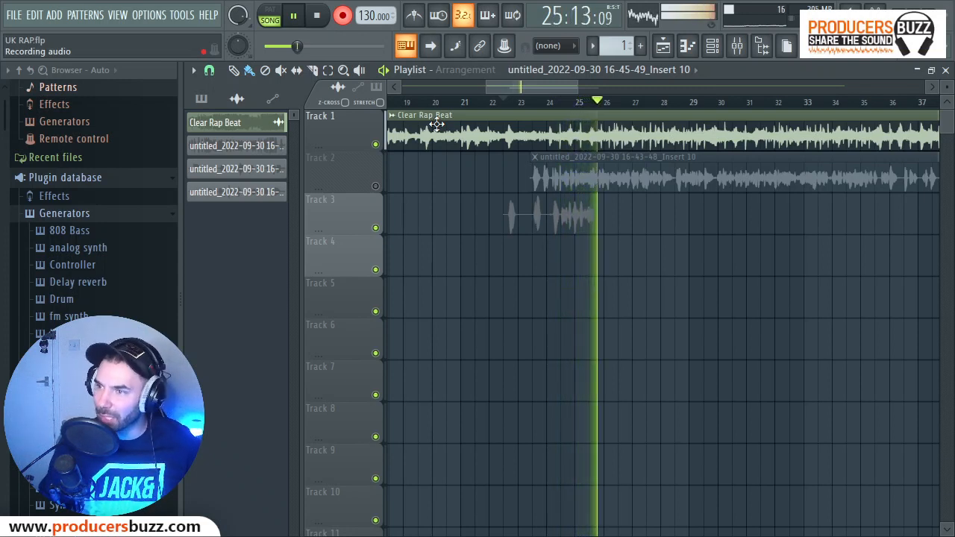
left_click(317, 16)
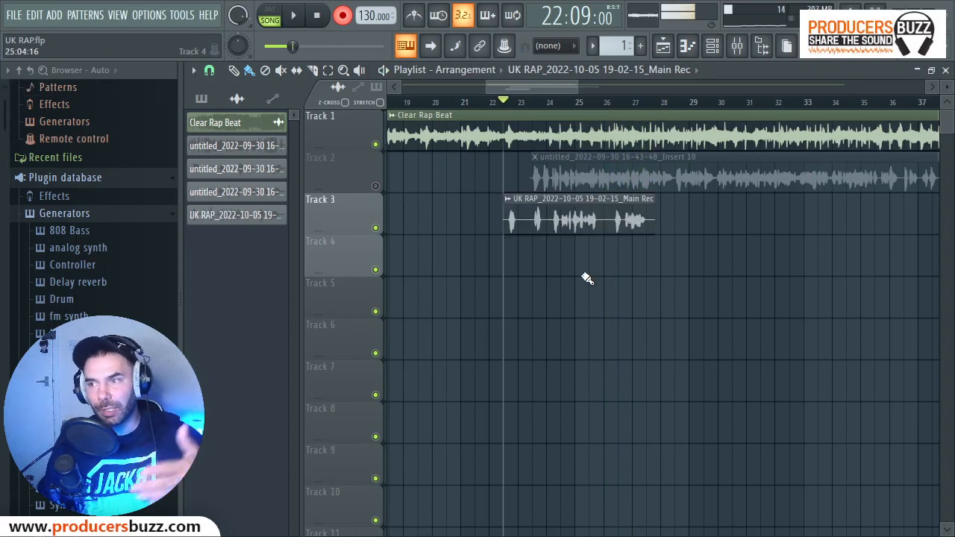
Check the mixer track assignments of the muted Track 2 vocal clip and the new Track 3 recording in their channel settings.
double_click(572, 182)
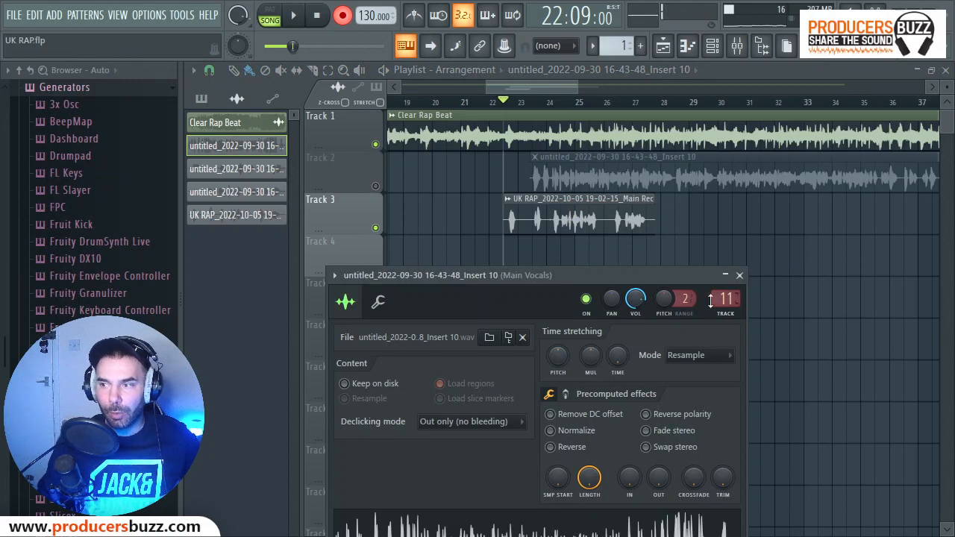
left_click(739, 275)
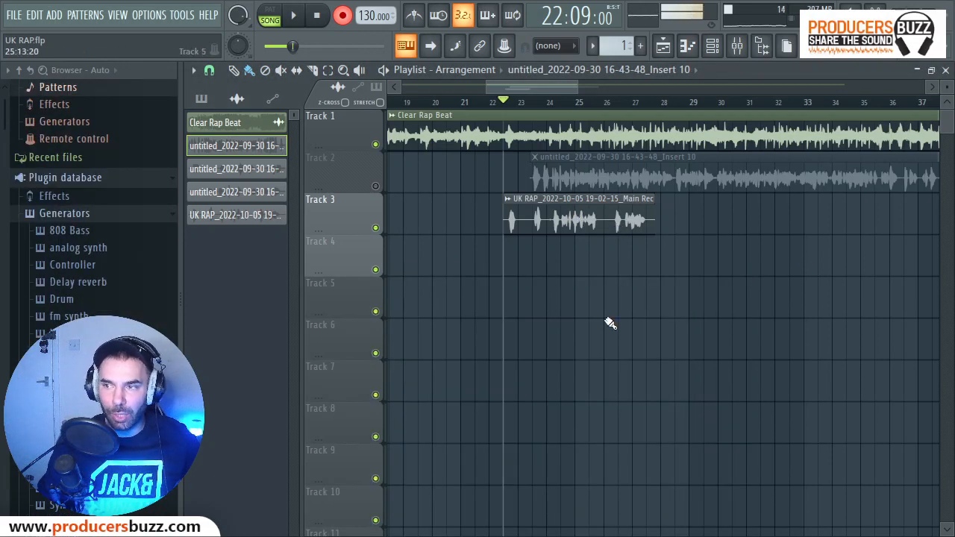
double_click(575, 219)
left_click_drag(705, 280, 705, 254)
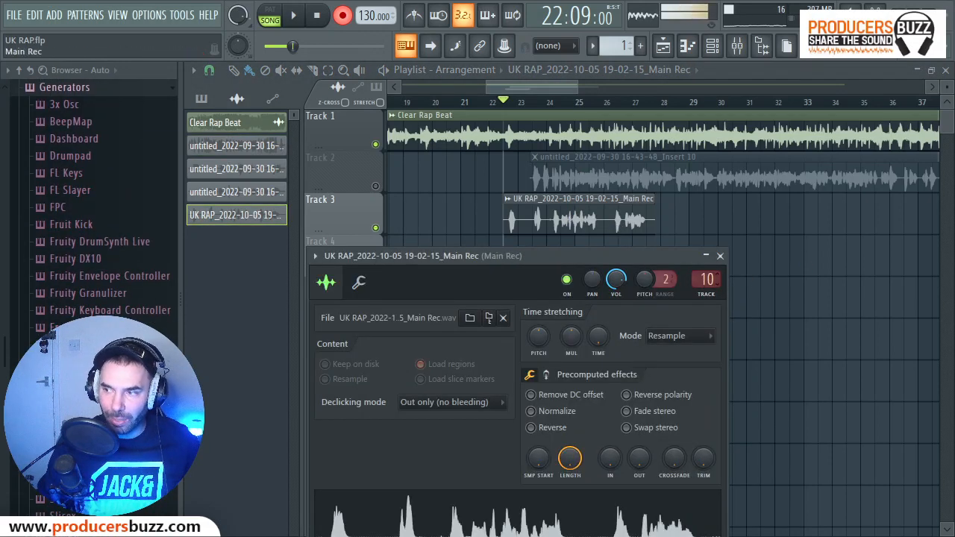
left_click(720, 256)
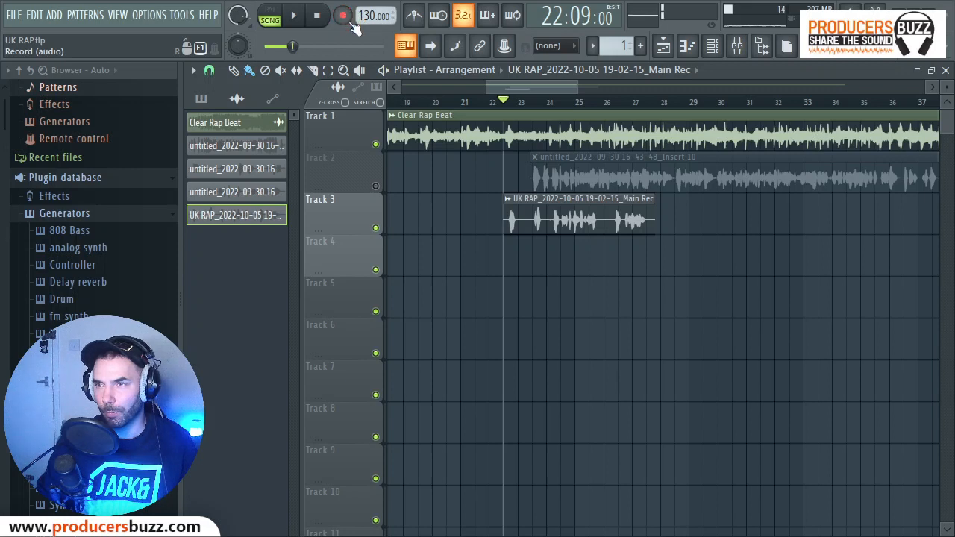
Play back the new Track 3 recording and route its channel to mixer track 11, Main Vocals.
key("space")
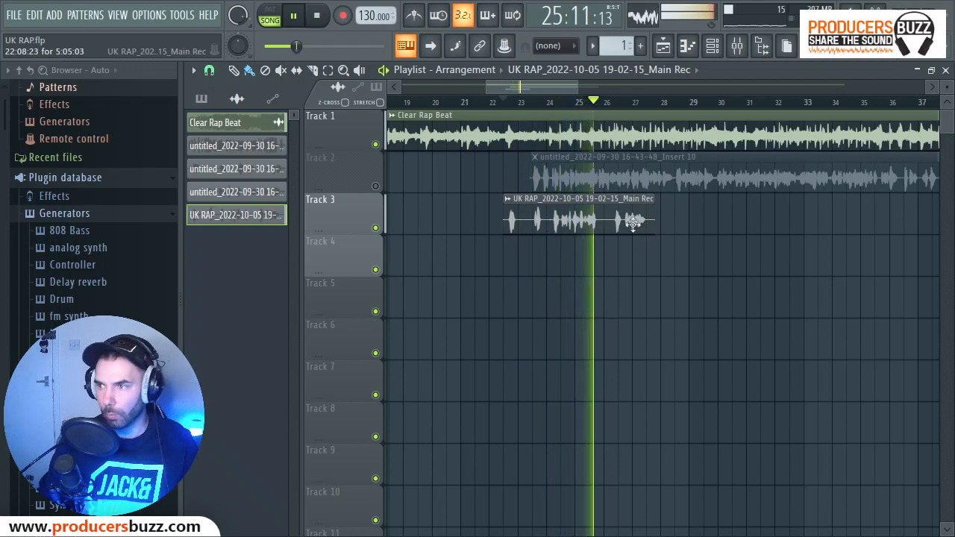
key("space")
double_click(634, 222)
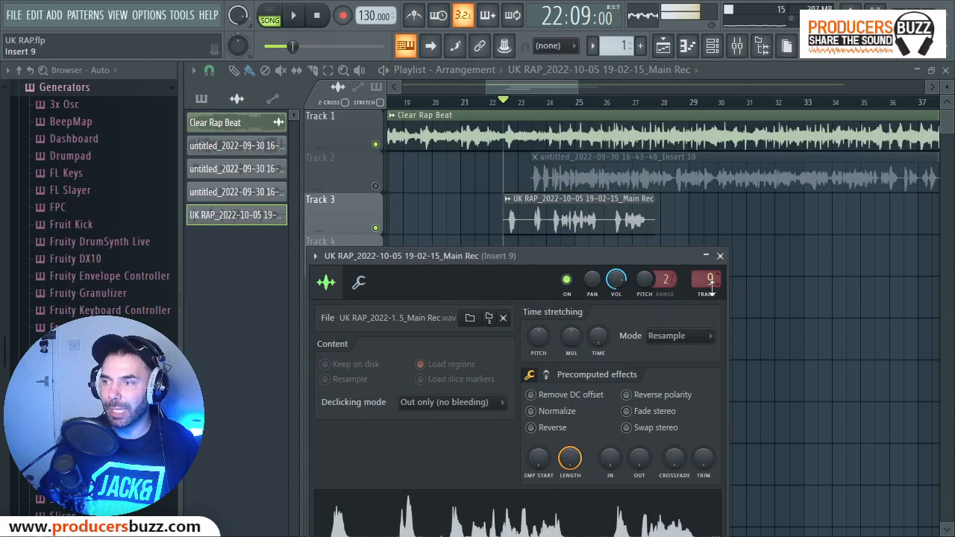
left_click_drag(710, 287, 710, 283)
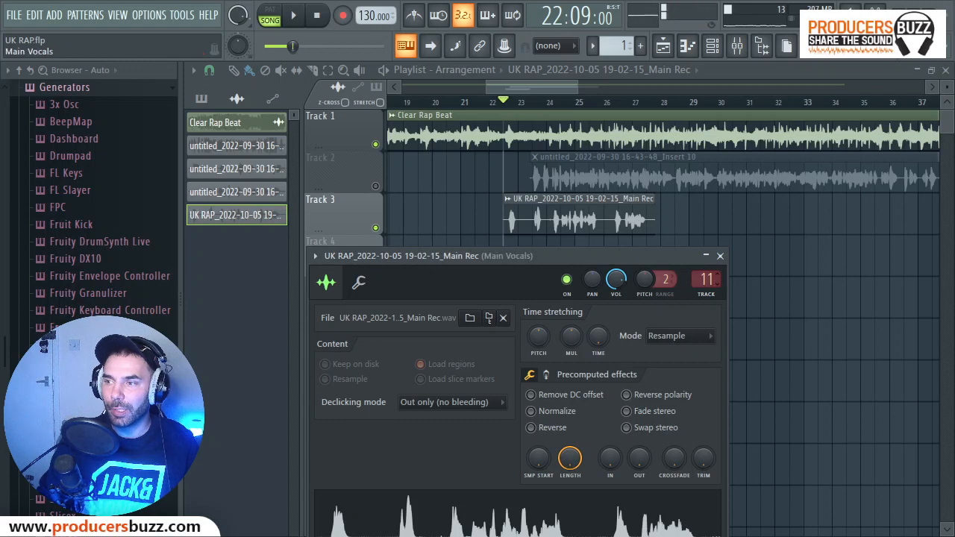
Audition the Track 3 recording through Vocal Finalizer x86 on Main Vocals, focusing on its short reverb, and close the plugin.
key("F9")
left_click(849, 134)
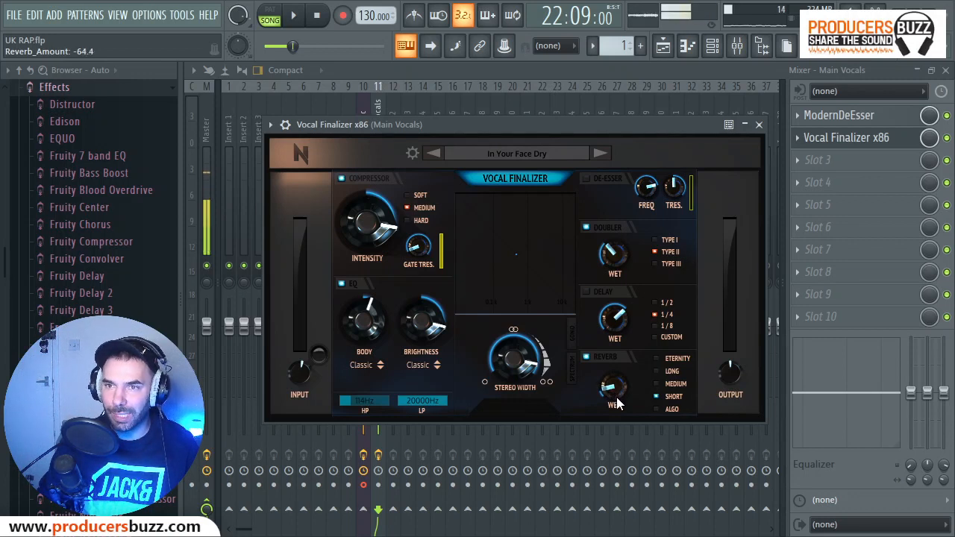
key("space")
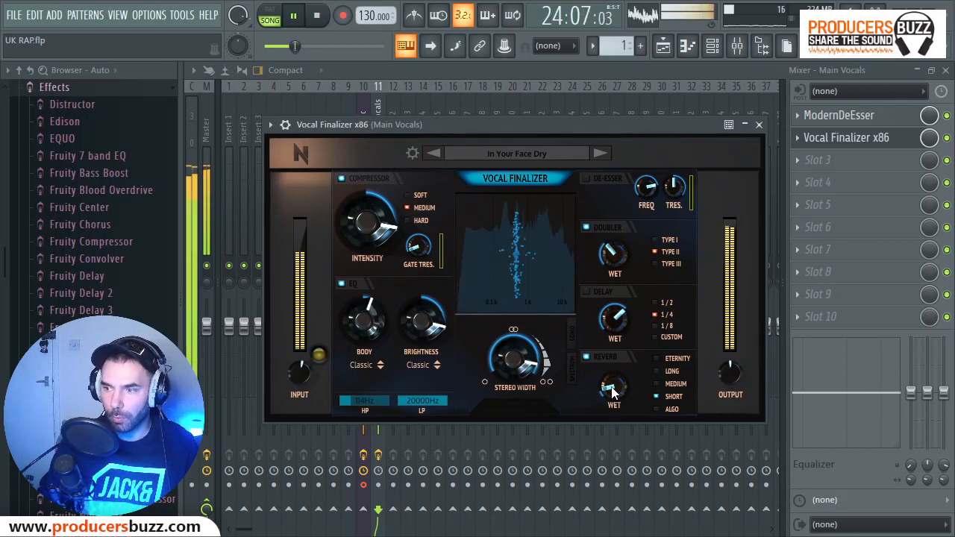
mouse_move(613, 389)
left_mouse_down()
mouse_move(615, 402)
mouse_move(611, 387)
mouse_move(622, 389)
left_mouse_up()
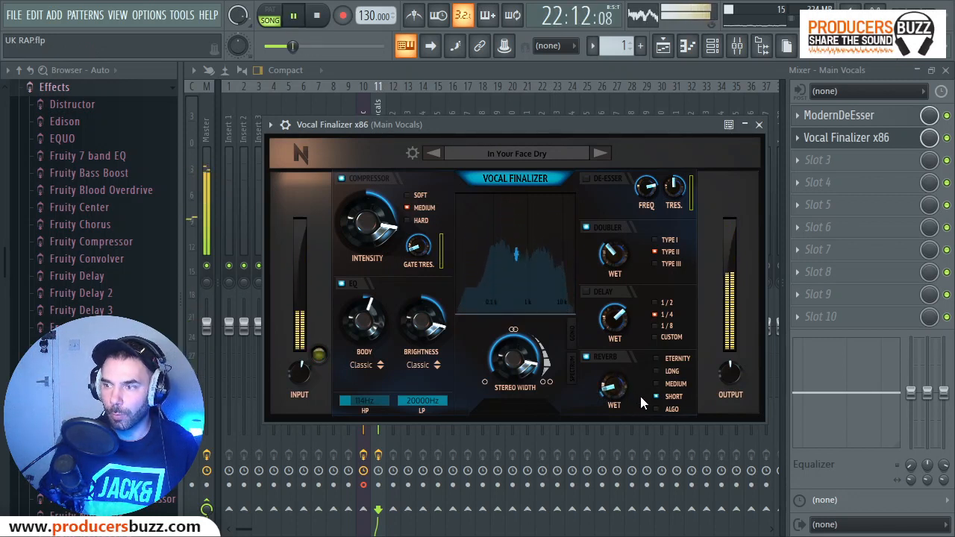
key("space")
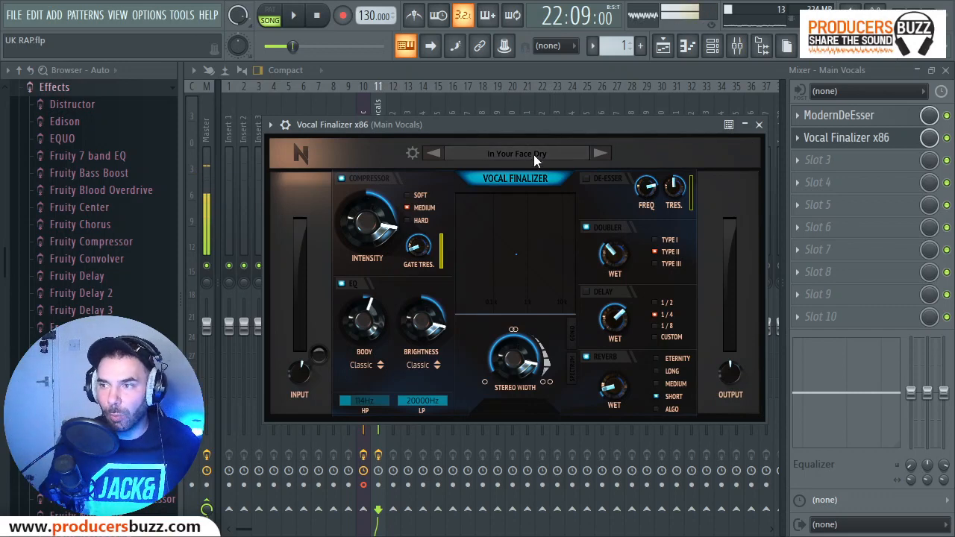
left_click(759, 124)
left_click(945, 69)
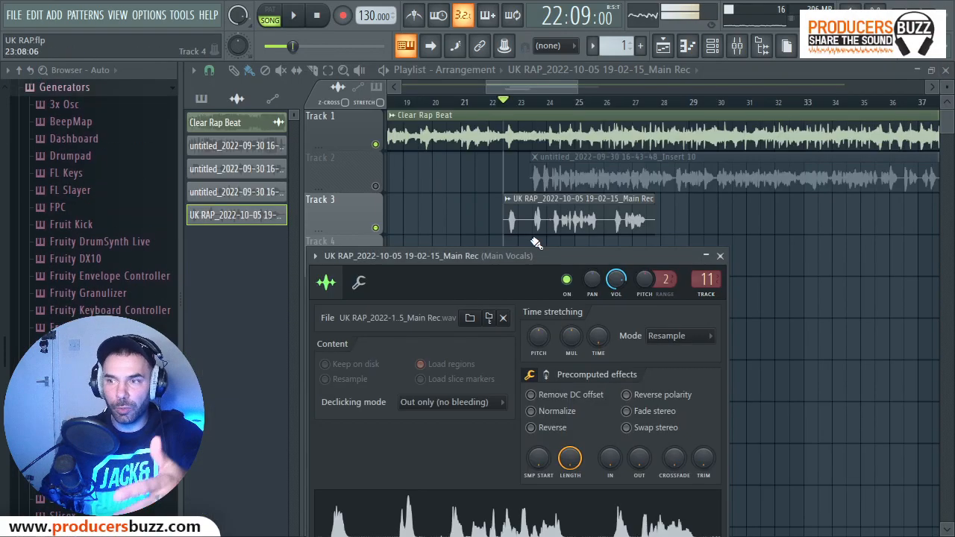
left_click(720, 256)
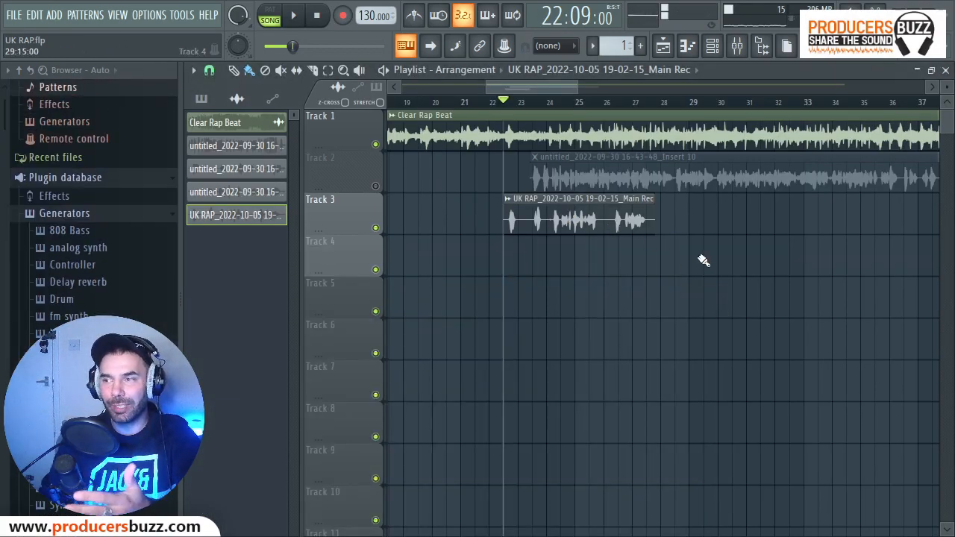
Check the effects chain on the mixer track that the Track 3 recording is routed to.
double_click(613, 216)
left_click(706, 280)
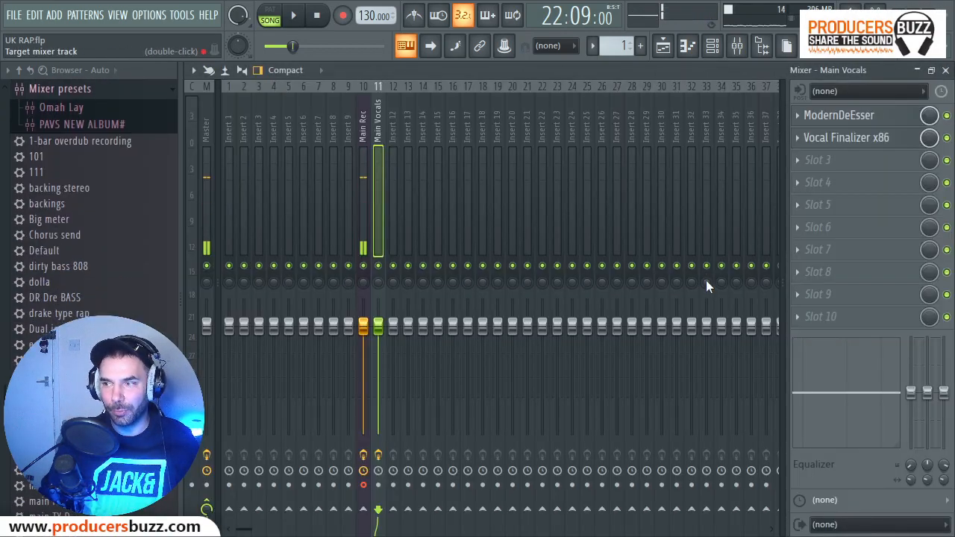
left_click(946, 69)
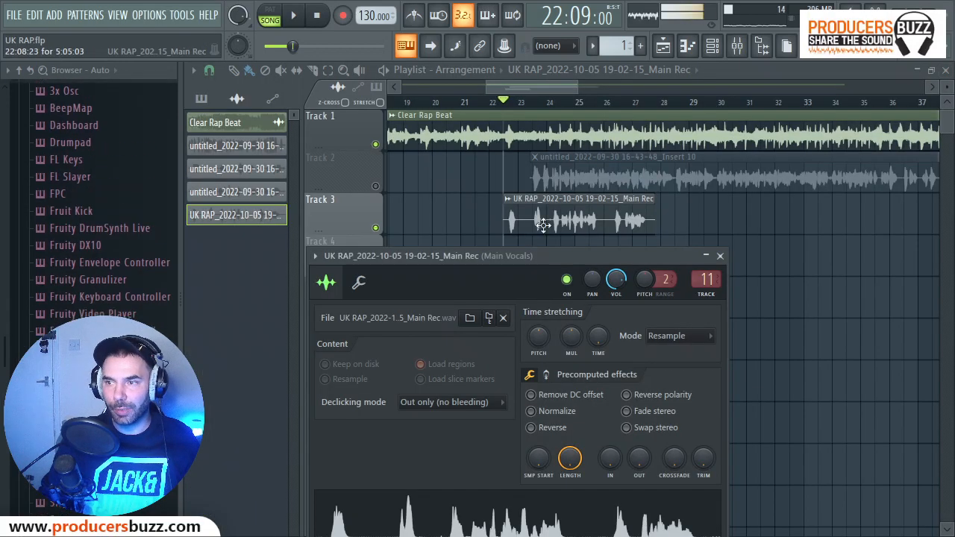
Delete the Track 3 recording and unmute Track 2, with playback positioned at the start of its vocal clip in bar 23.
right_click(533, 222)
left_click(375, 187)
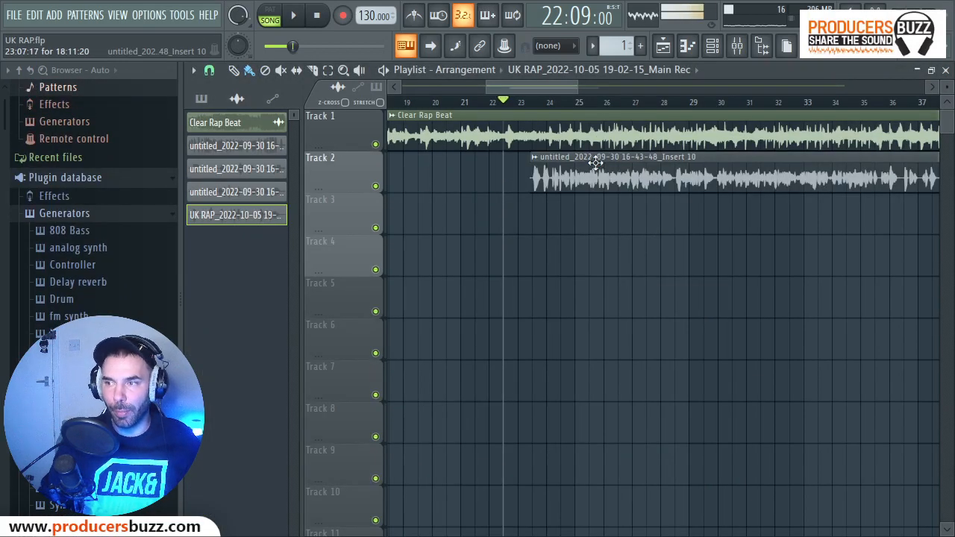
left_click(535, 103)
key("space")
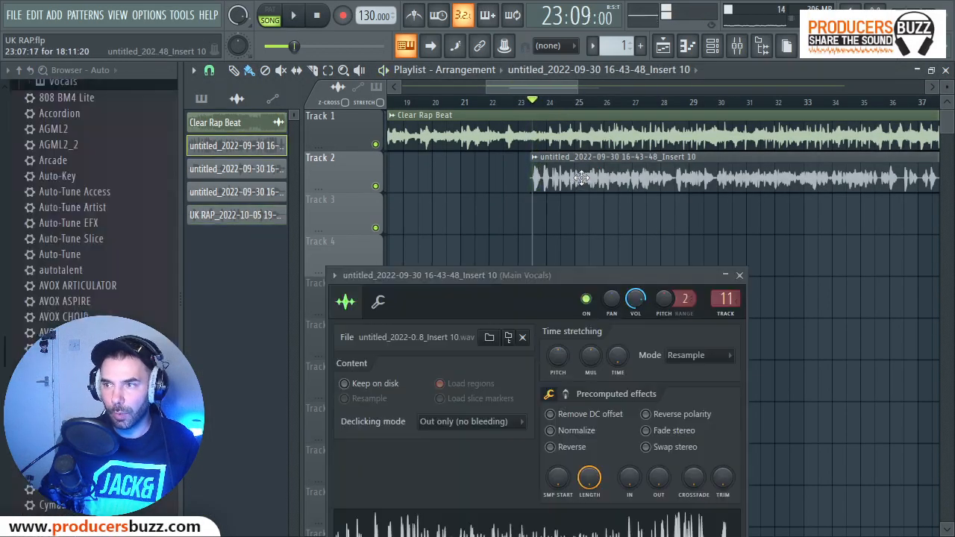
Remove ModernDeEsser and Vocal Finalizer x86 from the effect slots of the Main Vocals mixer track.
left_click(706, 280)
left_click(797, 115)
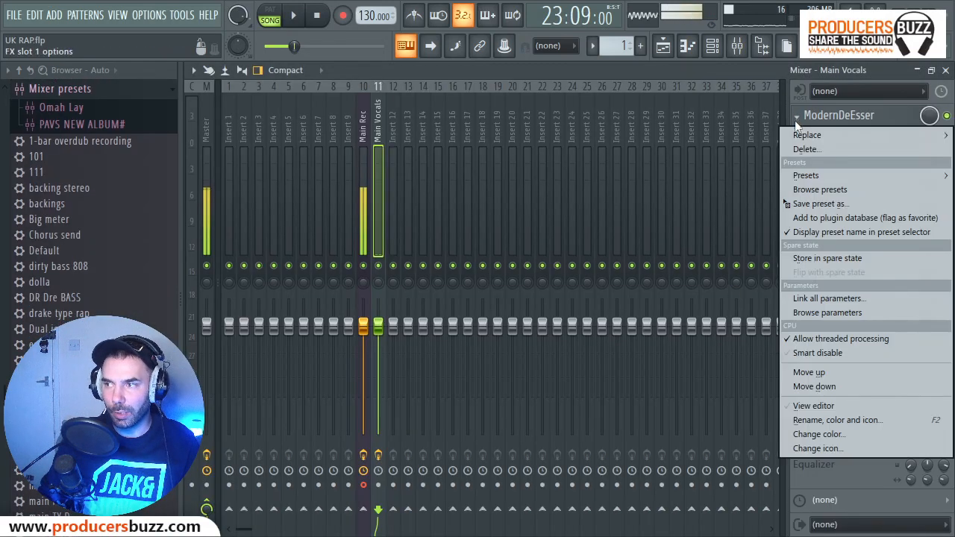
left_click(806, 153)
left_click(548, 323)
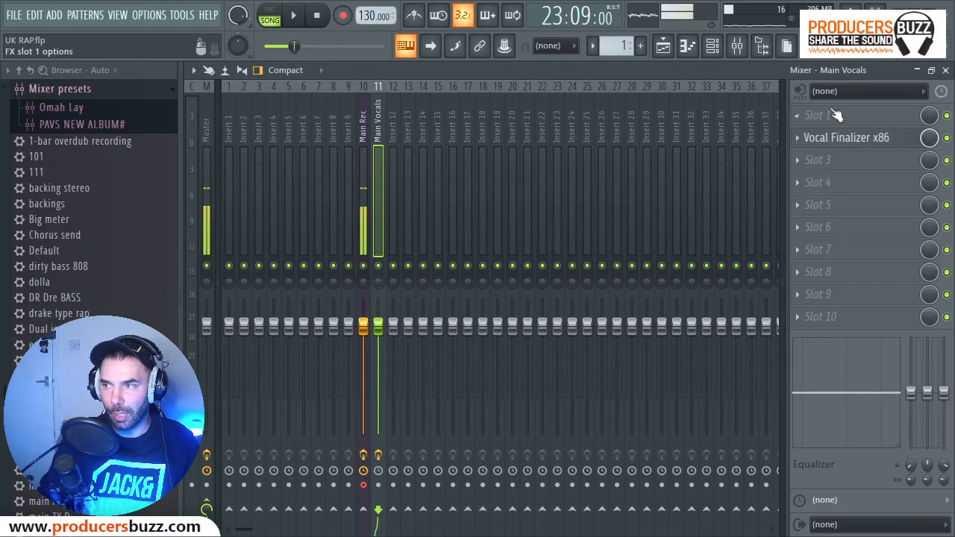
left_click(797, 138)
left_click(795, 141)
left_click(797, 140)
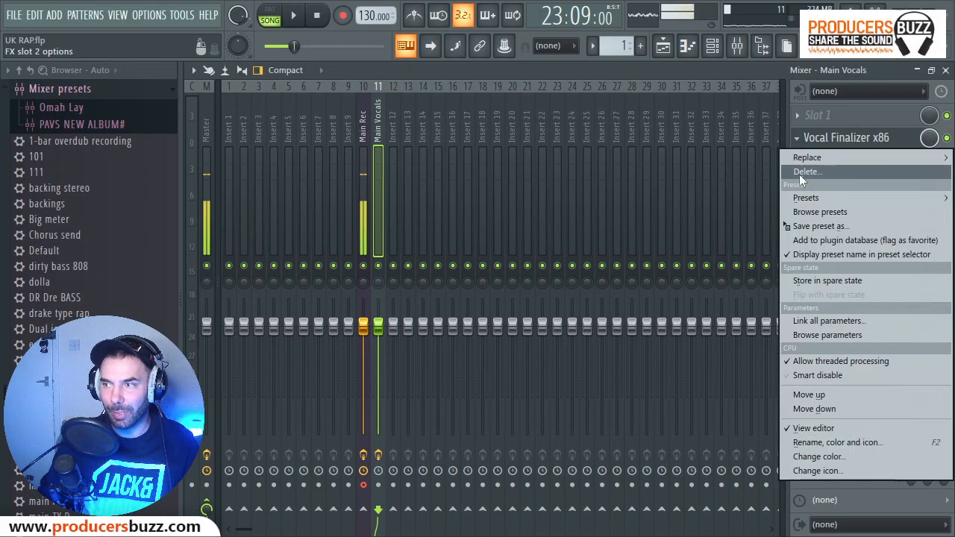
left_click(806, 172)
left_click(548, 324)
Find ModernDeEsser in the full effect plugin list and load it into slot 1 of Main Vocals.
left_click(797, 114)
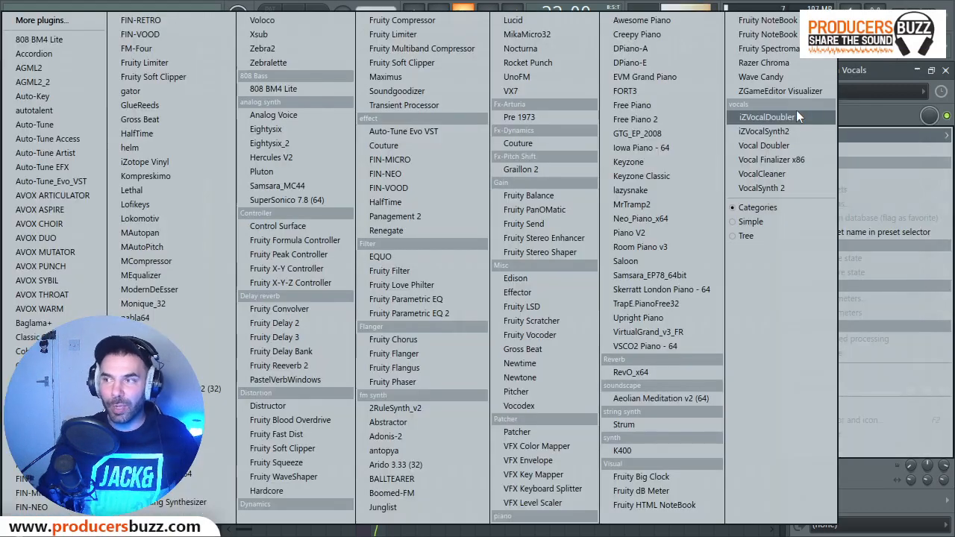
left_click(51, 20)
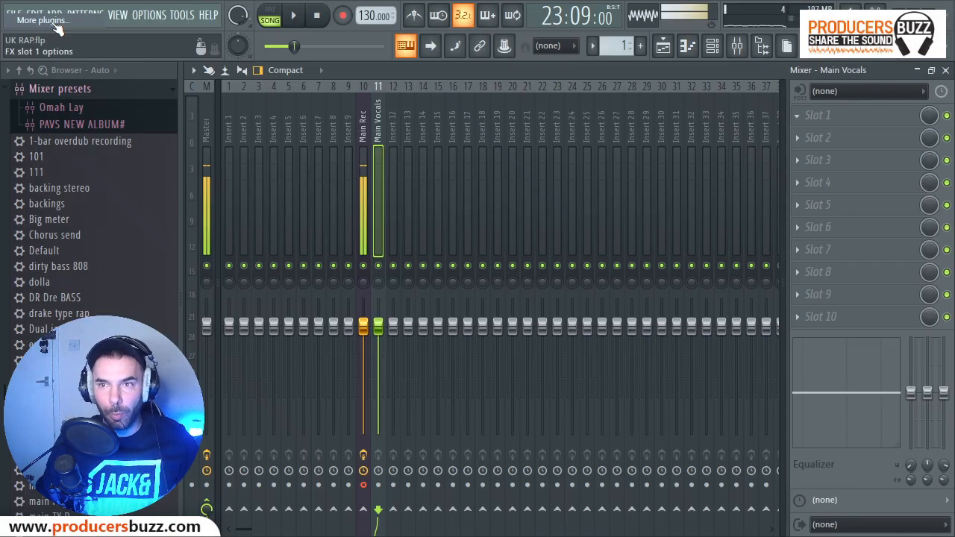
type("moden")
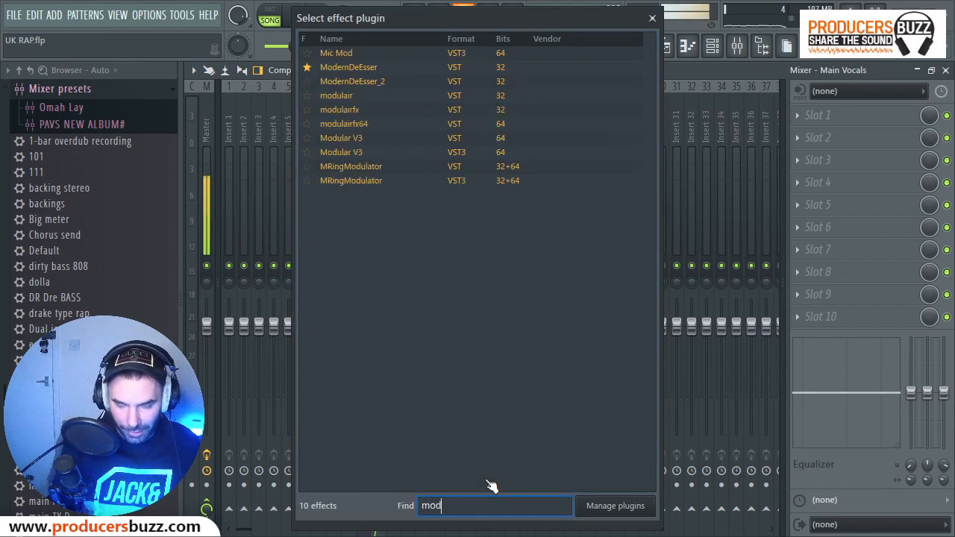
key("BackSpace")
key("BackSpace")
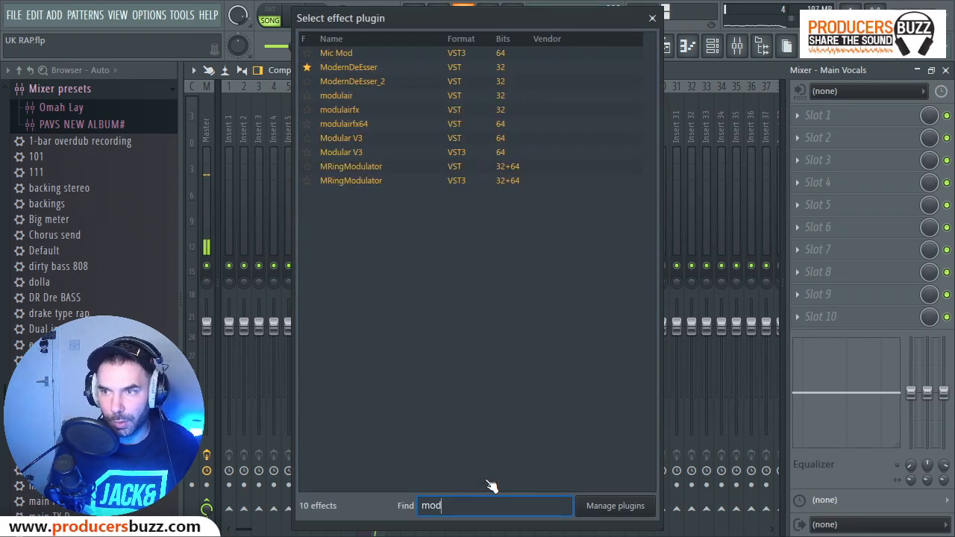
double_click(346, 72)
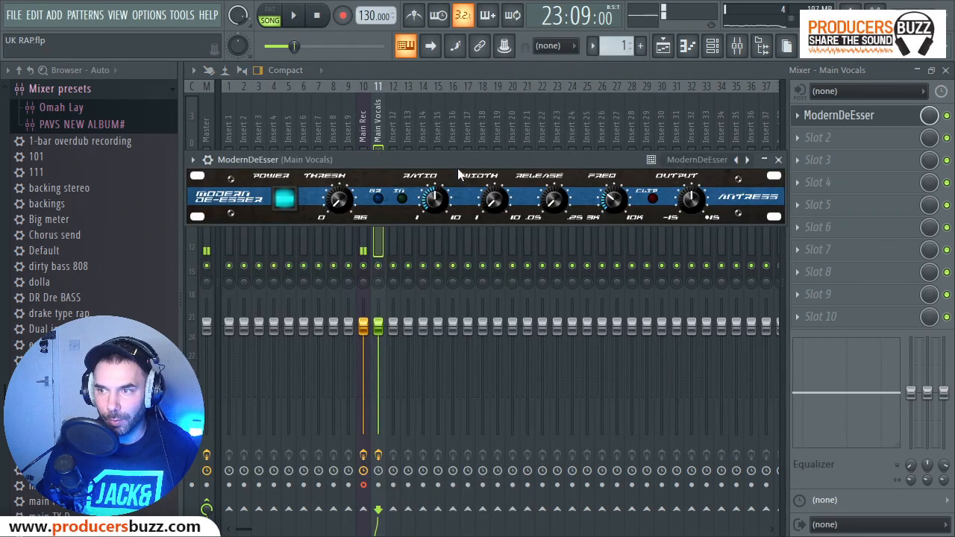
left_click_drag(458, 167, 490, 186)
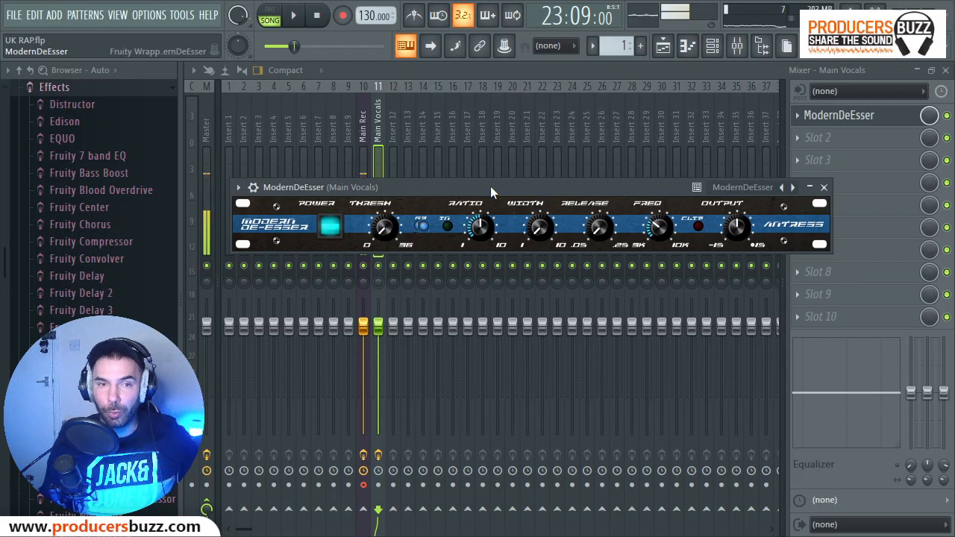
left_click_drag(488, 192, 496, 207)
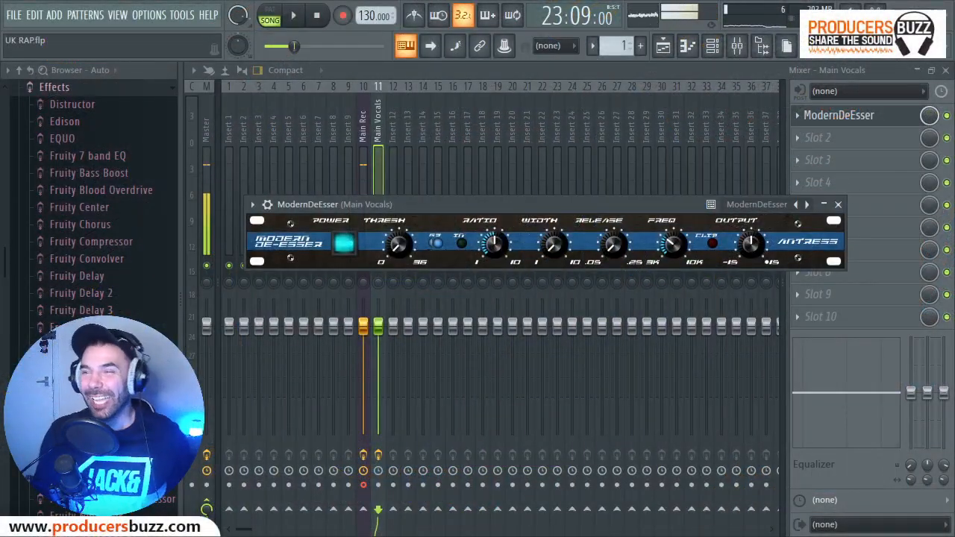
left_click_drag(593, 200, 571, 235)
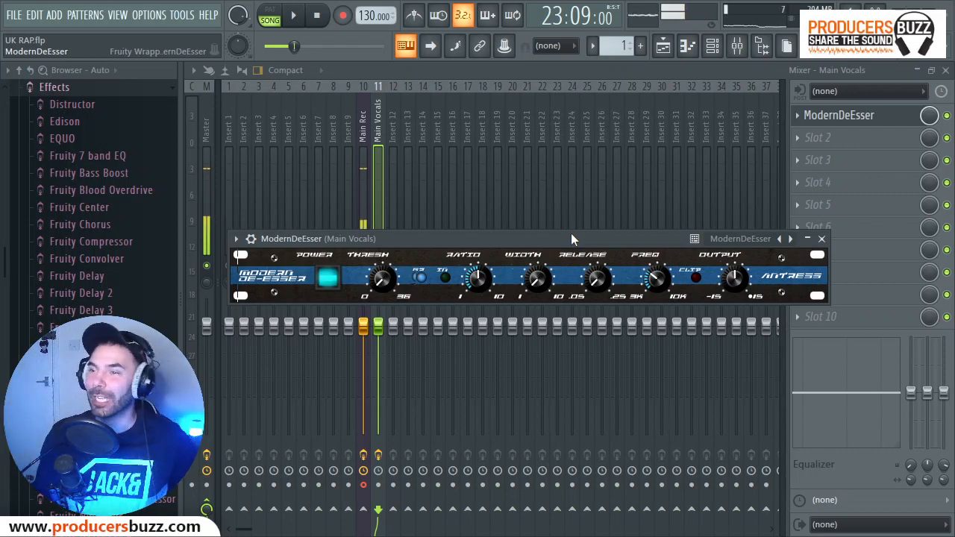
mouse_move(571, 233)
left_mouse_down()
mouse_move(567, 193)
mouse_move(563, 233)
left_mouse_up()
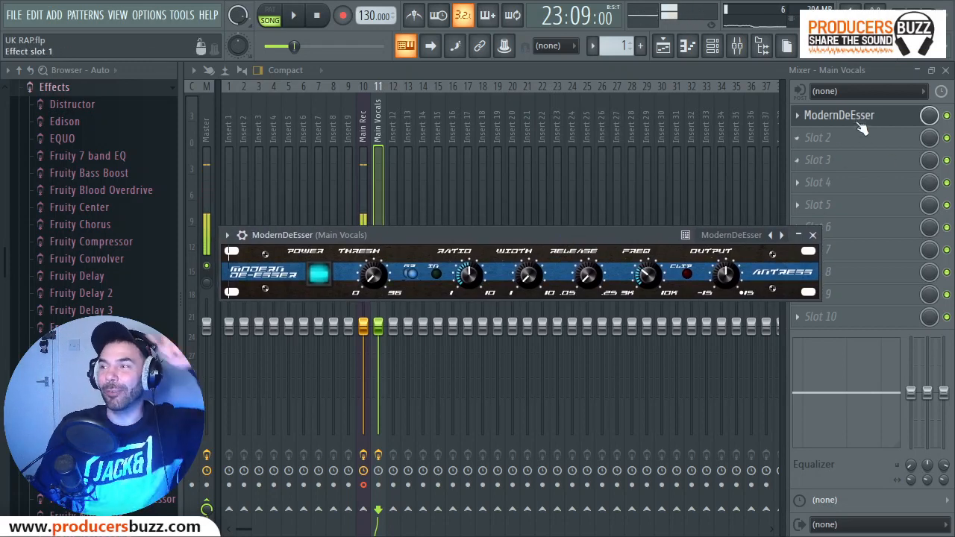
left_click_drag(637, 235, 647, 209)
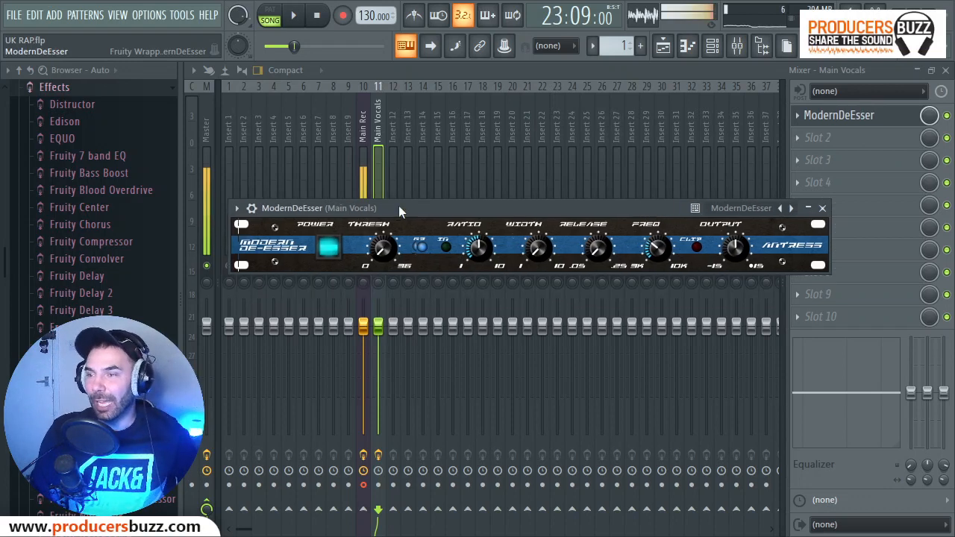
Apply the Vocal preset to ModernDeEsser and preview the Track 2 vocal with the beat.
left_click(239, 209)
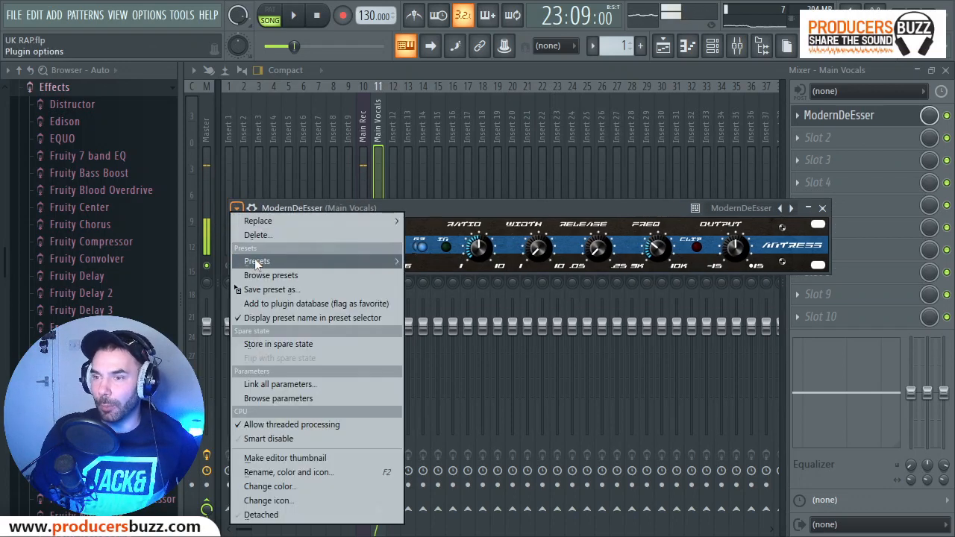
mouse_move(256, 262)
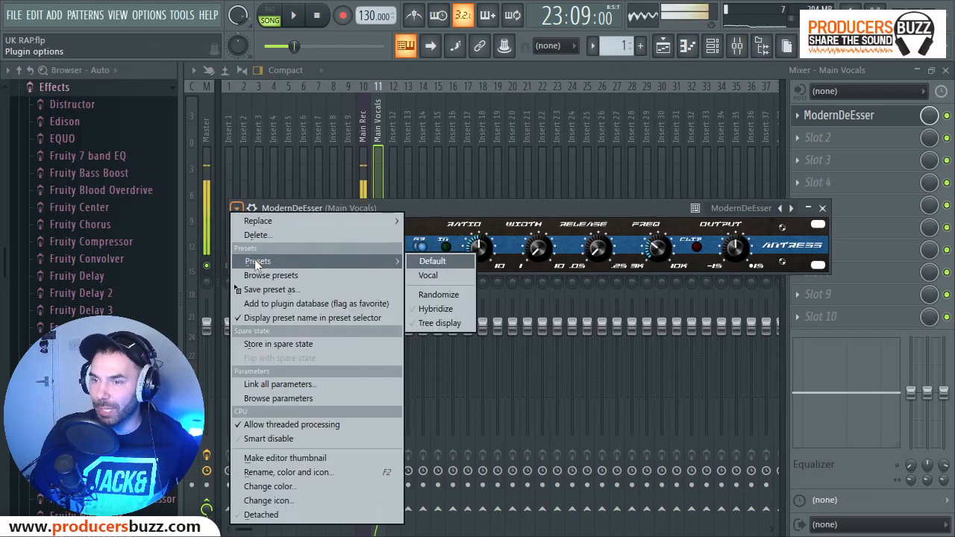
left_click(430, 277)
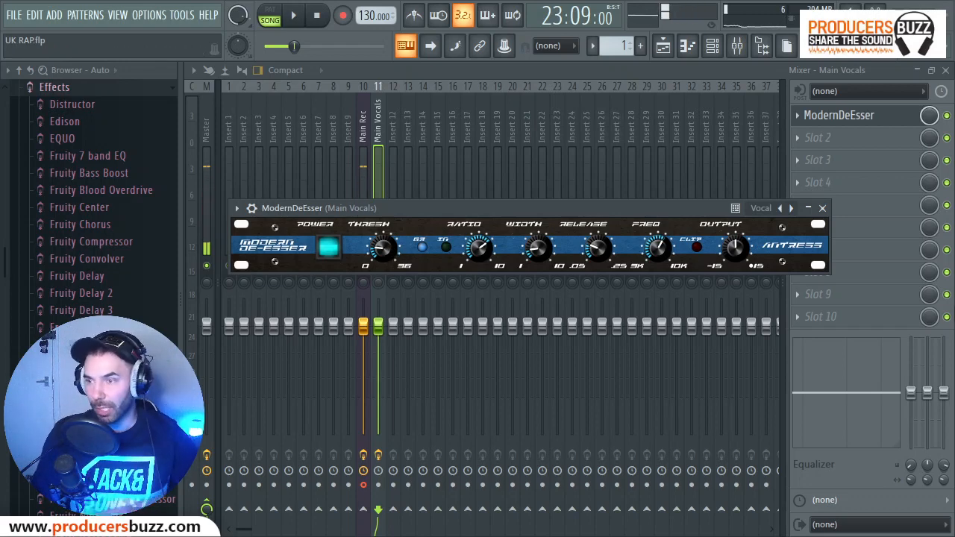
left_click(822, 209)
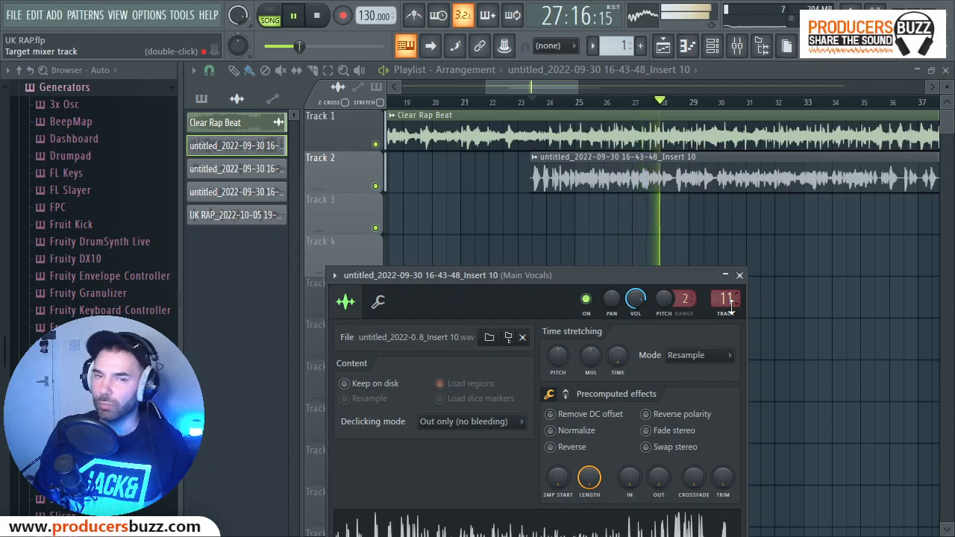
key("space")
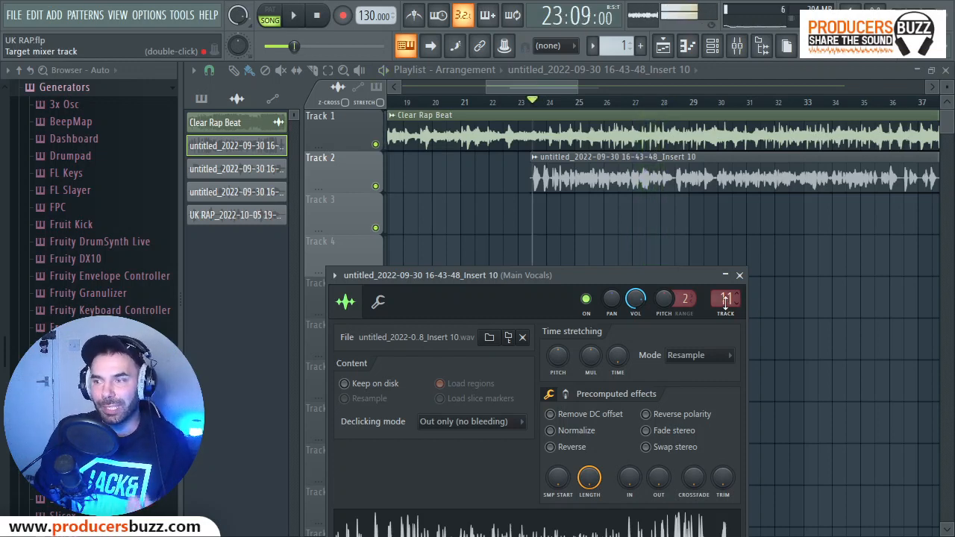
Find Vocal Finalizer x86 in the full effect plugin list and load its VST version into slot 2 of Main Vocals.
double_click(725, 300)
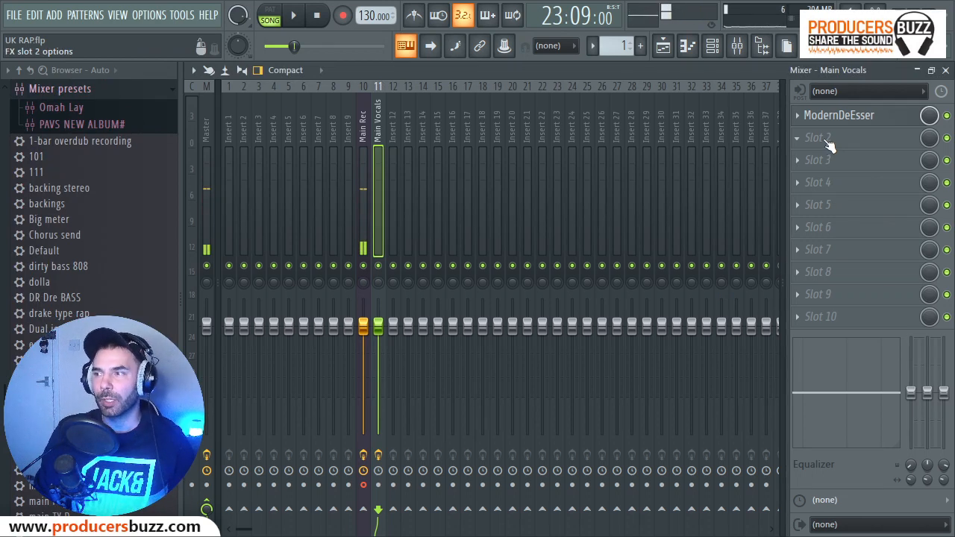
left_click(829, 144)
left_click(79, 20)
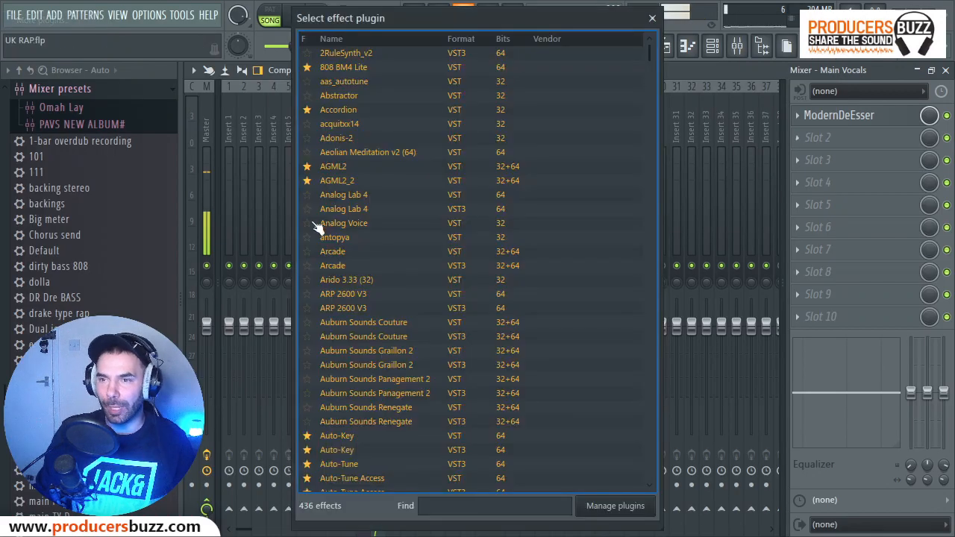
type("vocal")
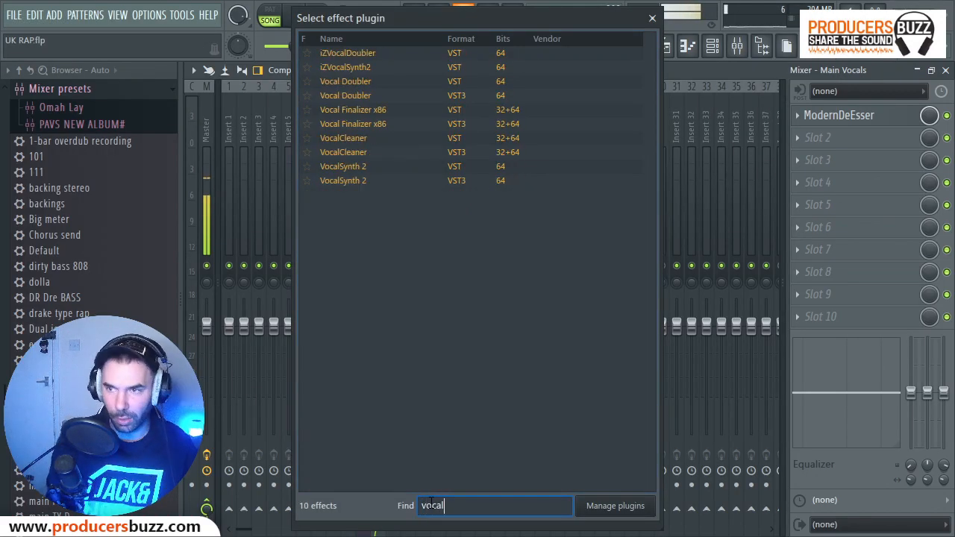
double_click(401, 110)
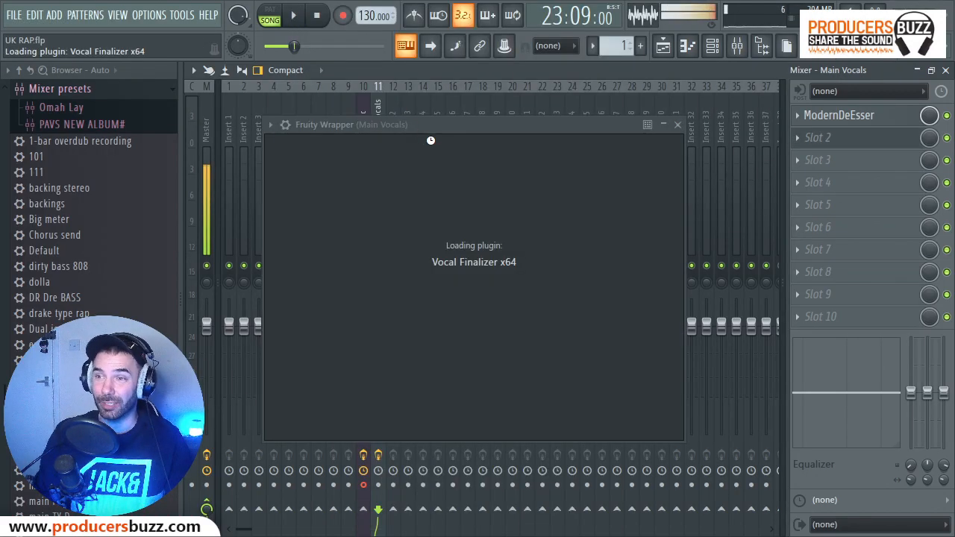
Search the Vocal Finalizer presets for "dry" and load the In Your Face Dry preset.
mouse_move(546, 126)
left_mouse_down()
mouse_move(508, 117)
mouse_move(549, 138)
left_mouse_up()
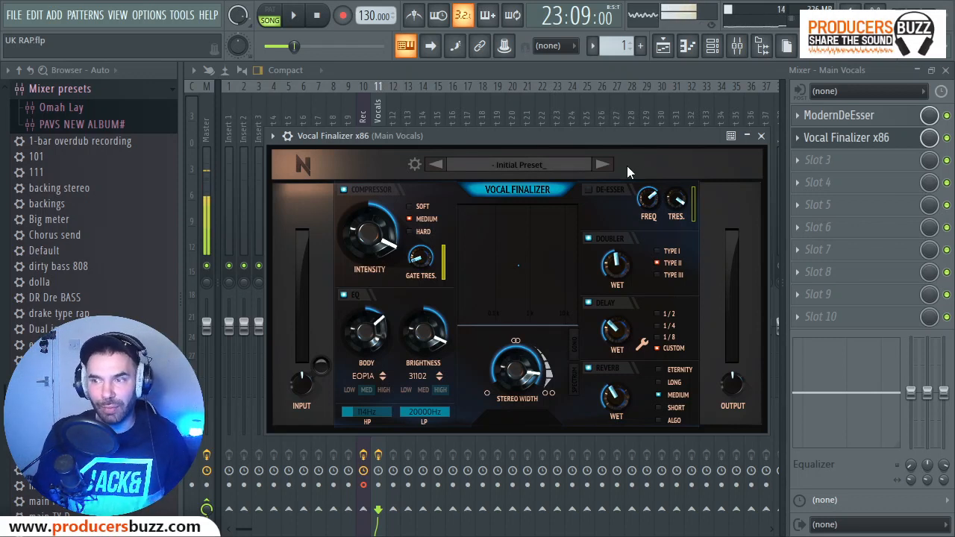
left_click(537, 167)
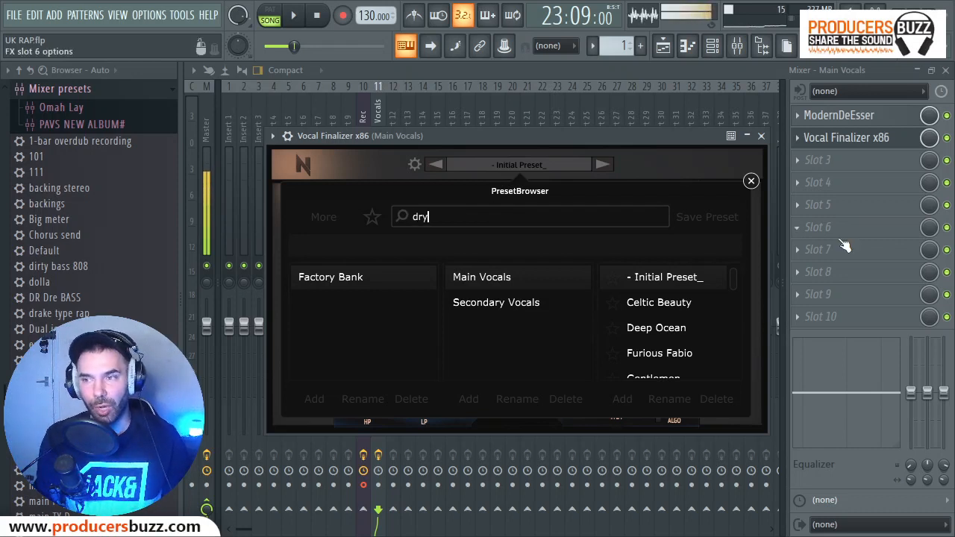
key("Return")
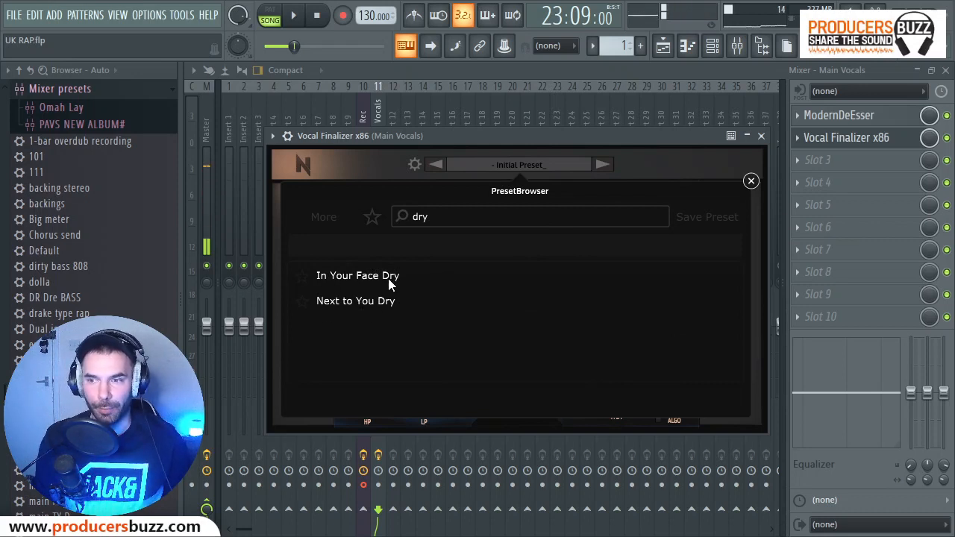
left_click(343, 279)
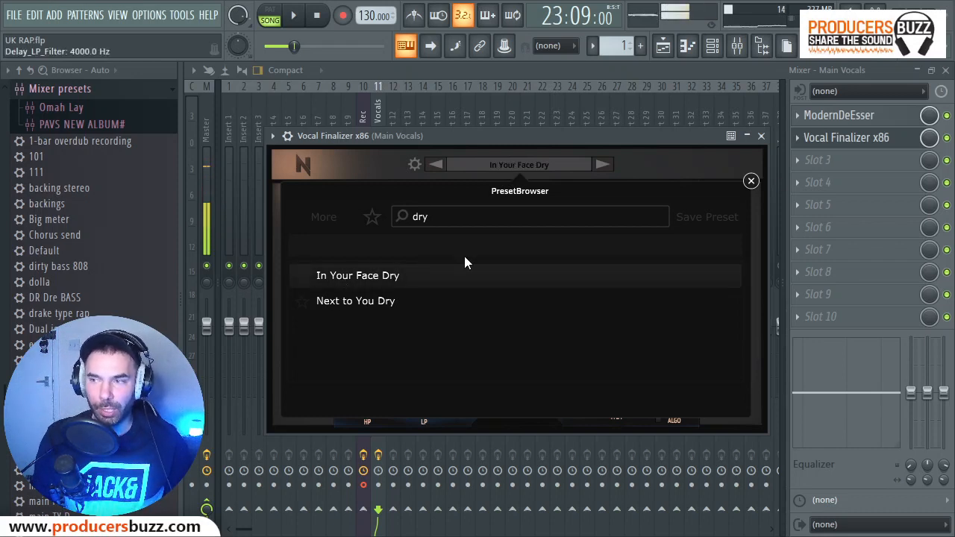
left_click(751, 181)
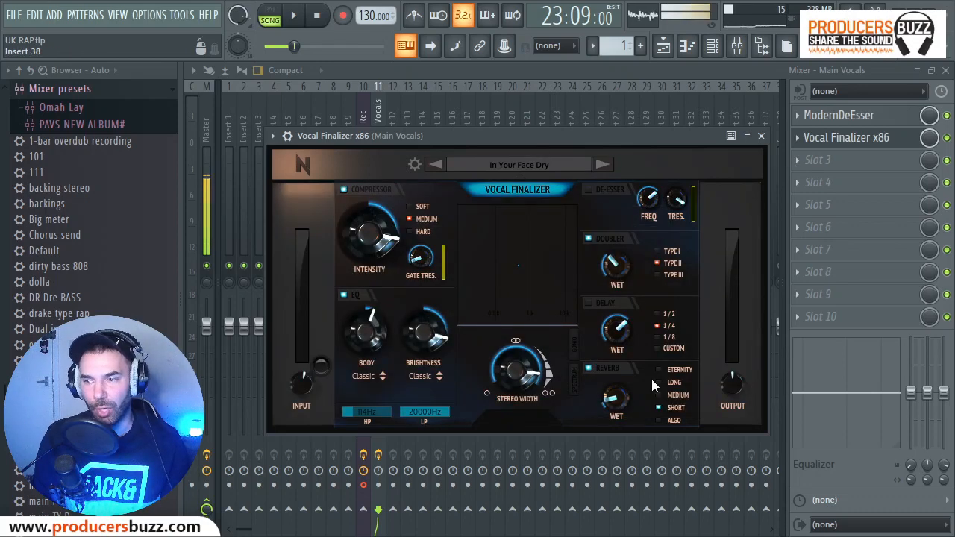
left_click_drag(528, 135, 518, 119)
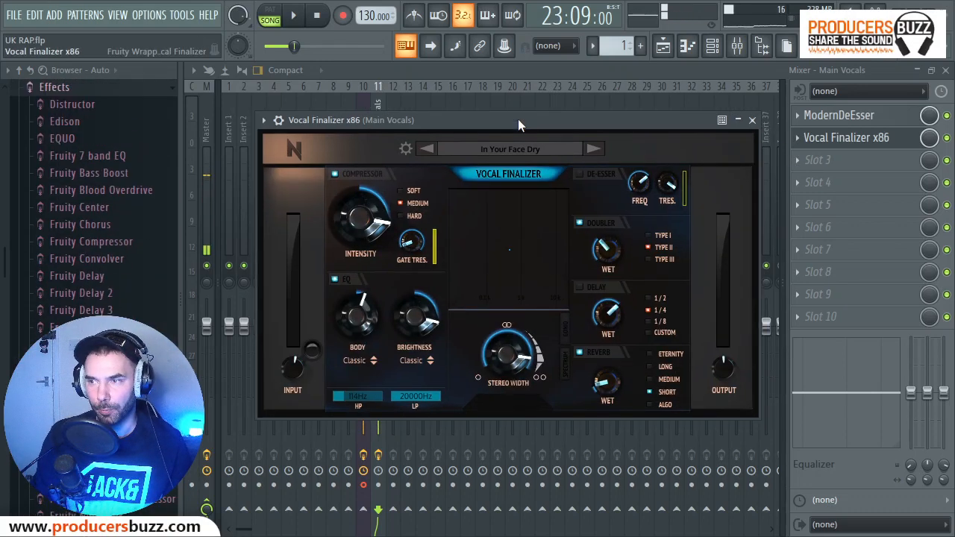
Preview the vocal with the beat twice using the In Your Face Dry preset.
key("space")
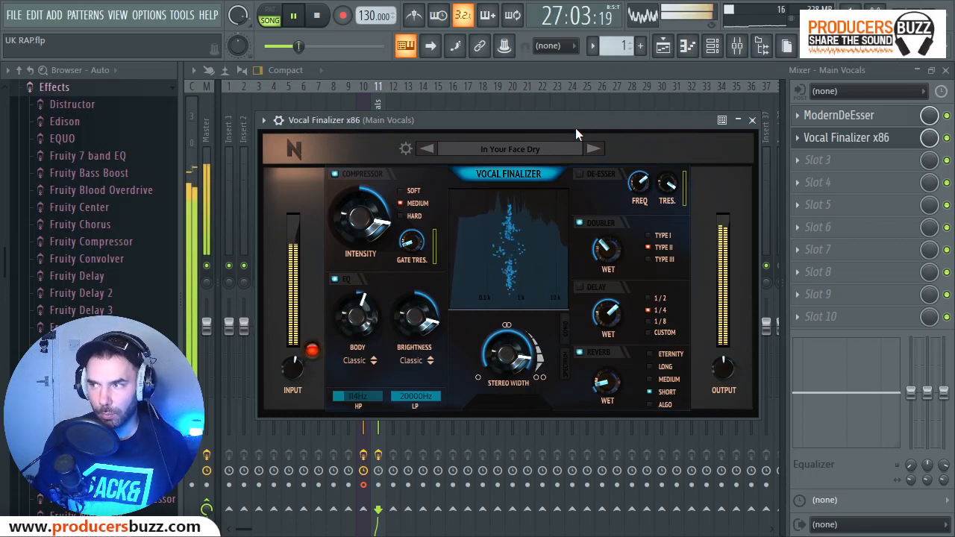
key("space")
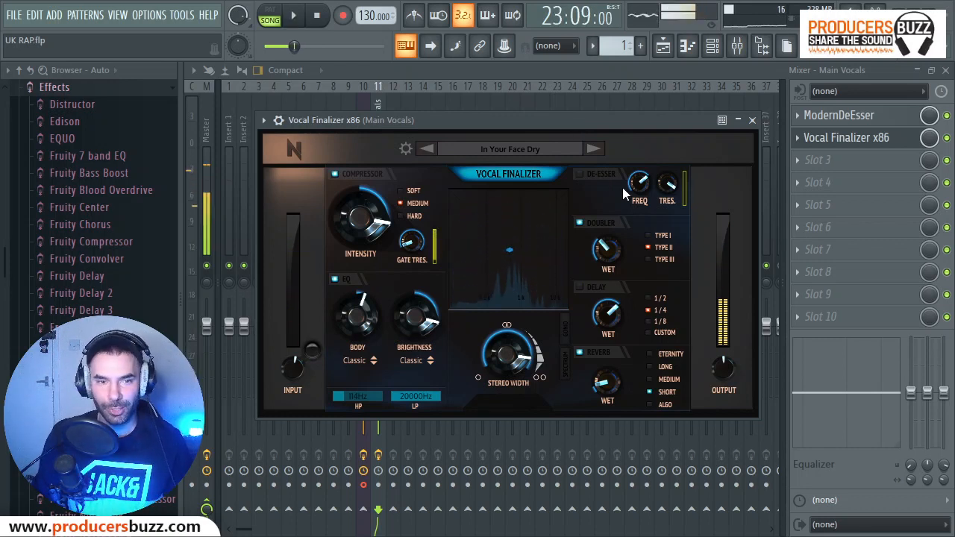
key("space")
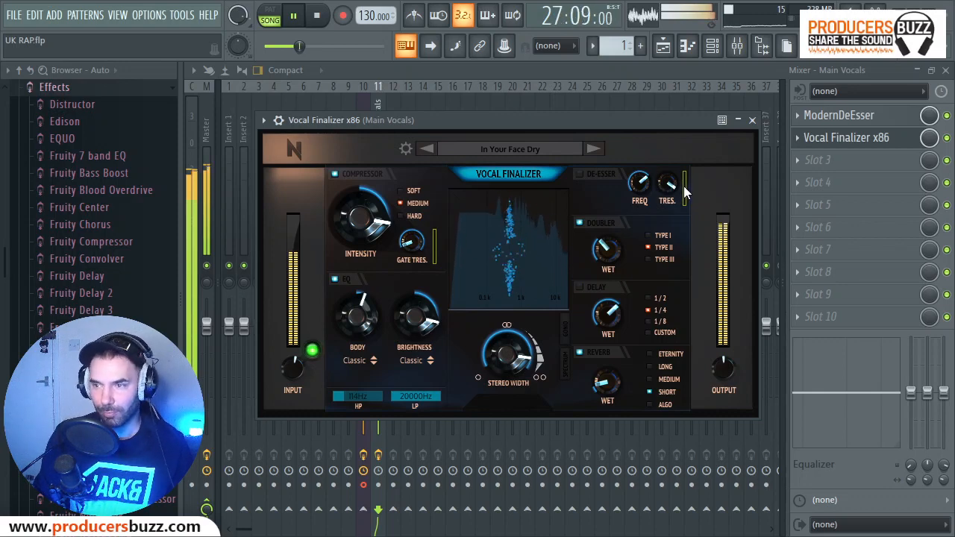
key("space")
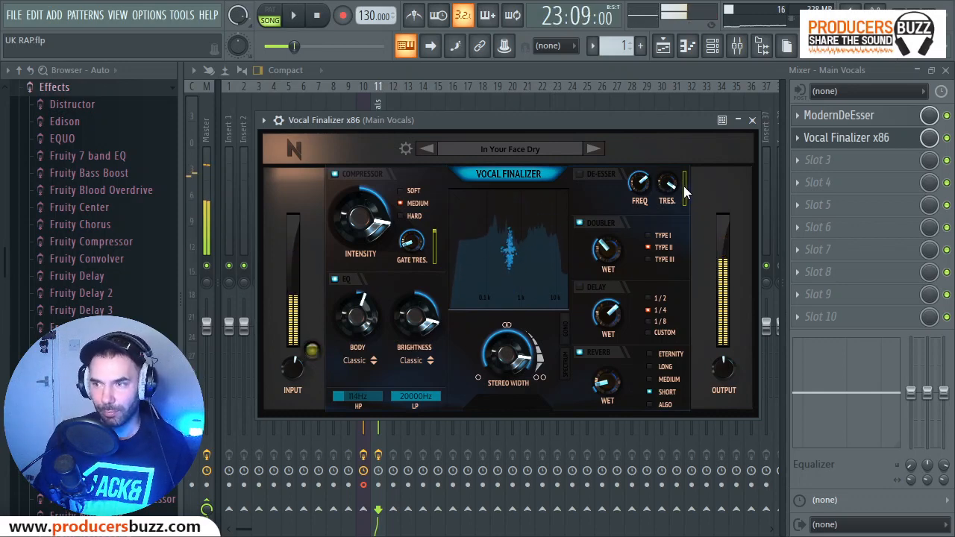
Compare the Main Vocals dry and processed by bypassing ModernDeEsser and Vocal Finalizer x86, then re-enabling both during playback.
left_click(947, 138)
left_click(947, 115)
key("space")
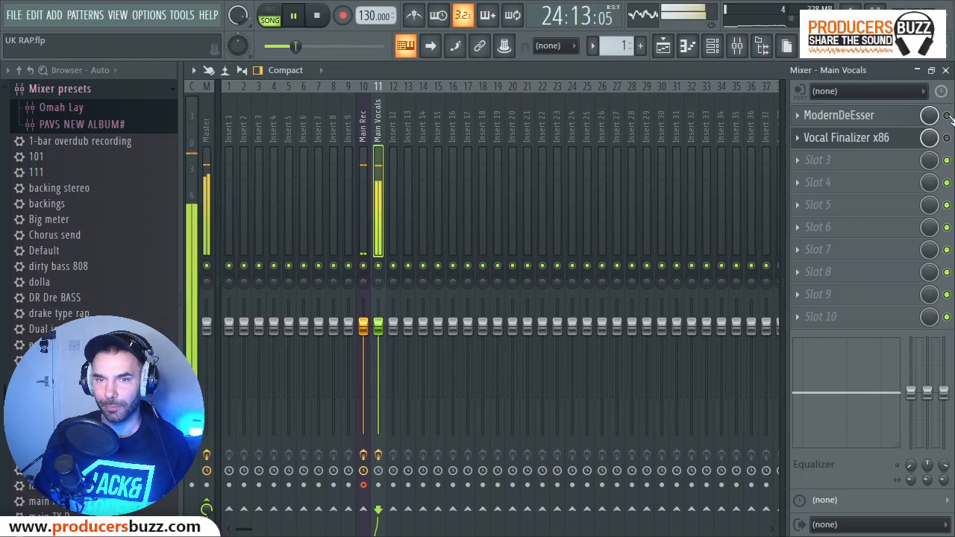
left_click(947, 116)
left_click(947, 138)
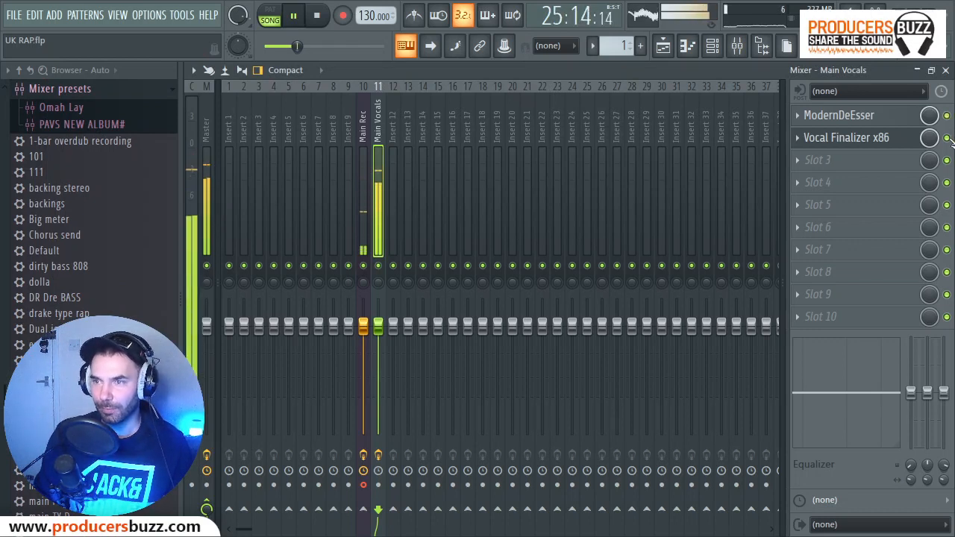
key("space")
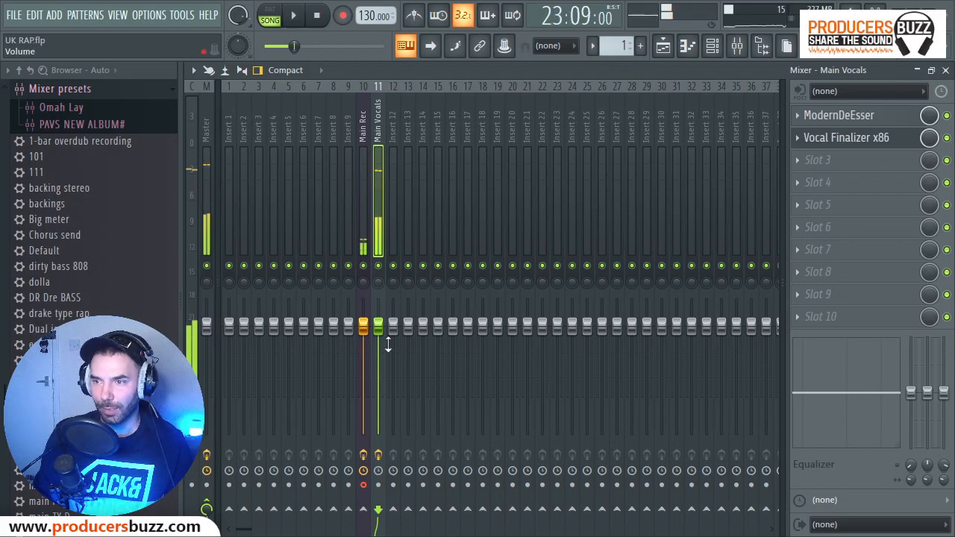
Lower the Main Vocals fader to 84% (-3.8 dB) and preview the vocal against the beat.
left_click_drag(378, 326, 379, 351)
key("space")
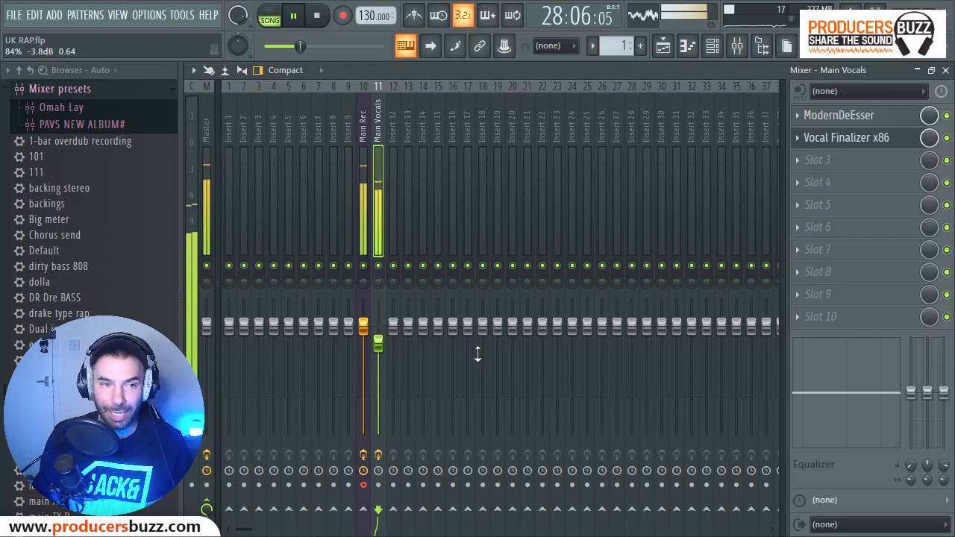
key("space")
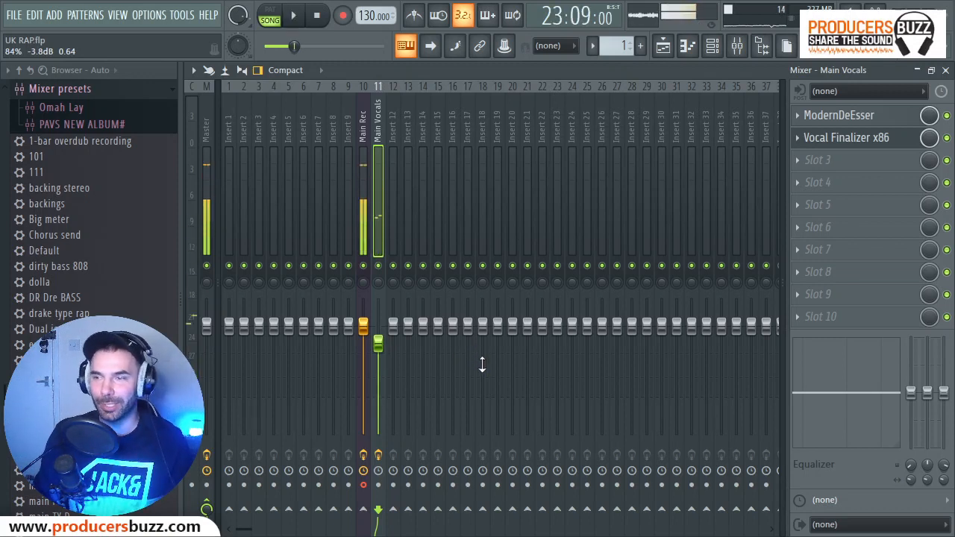
key("space")
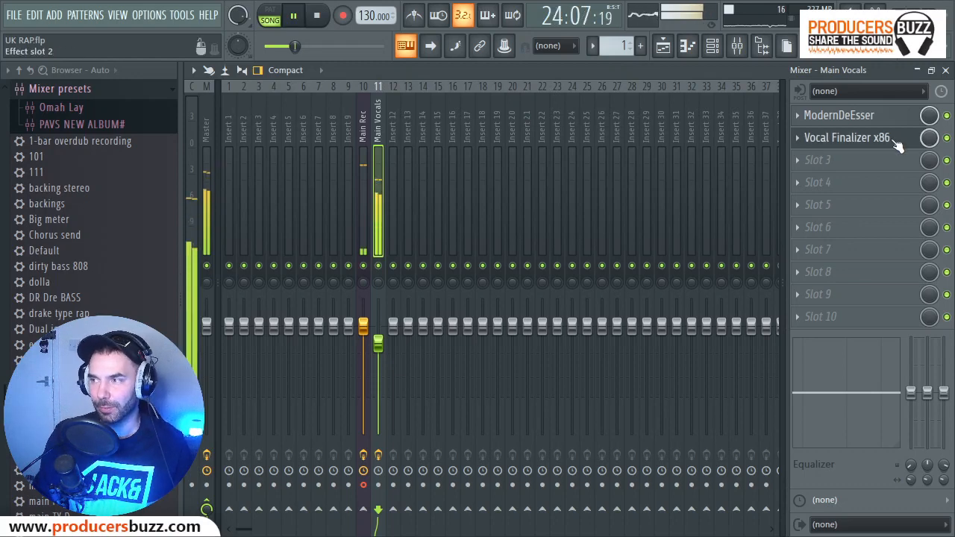
key("space")
Reopen Vocal Finalizer x86 on Main Vocals and set its stereo width to about 181.5.
left_click(885, 138)
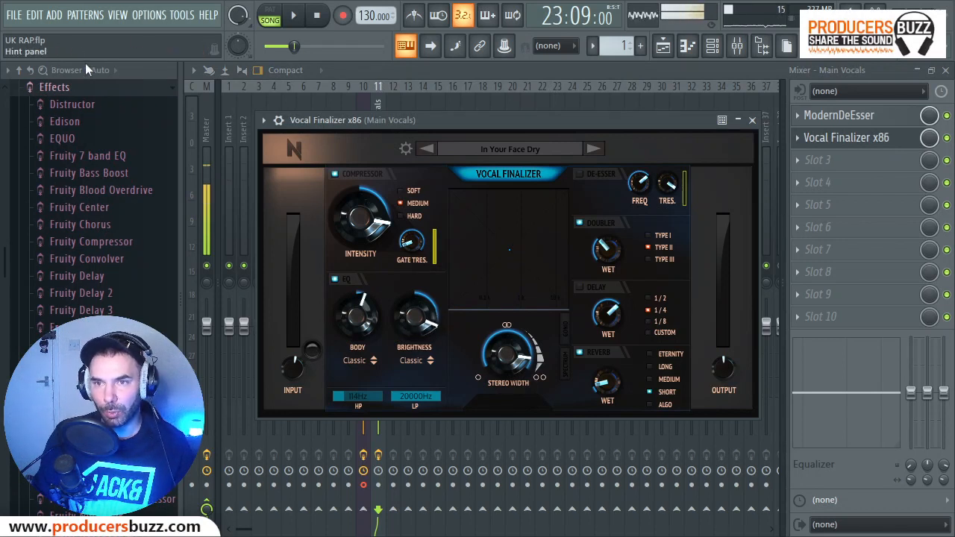
left_click_drag(405, 323, 405, 323)
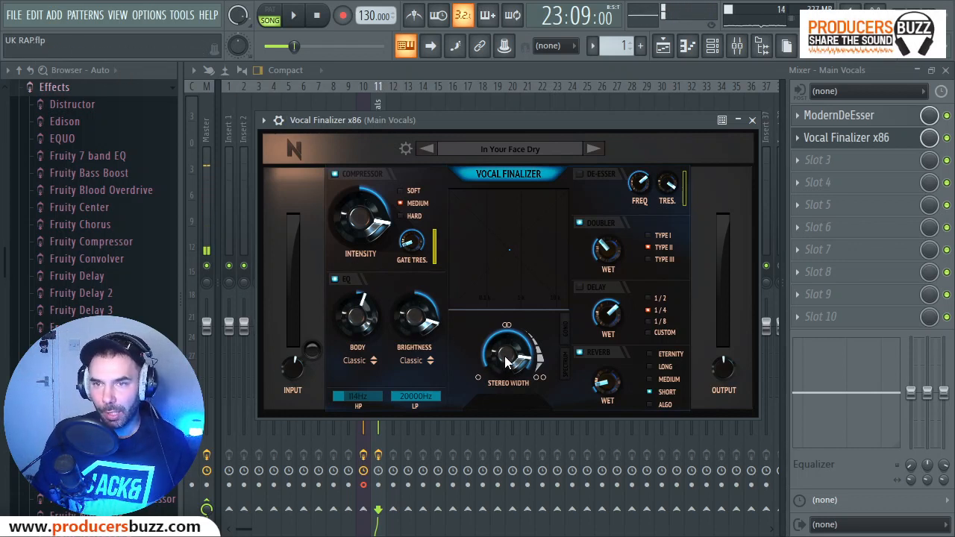
left_click_drag(506, 363, 503, 360)
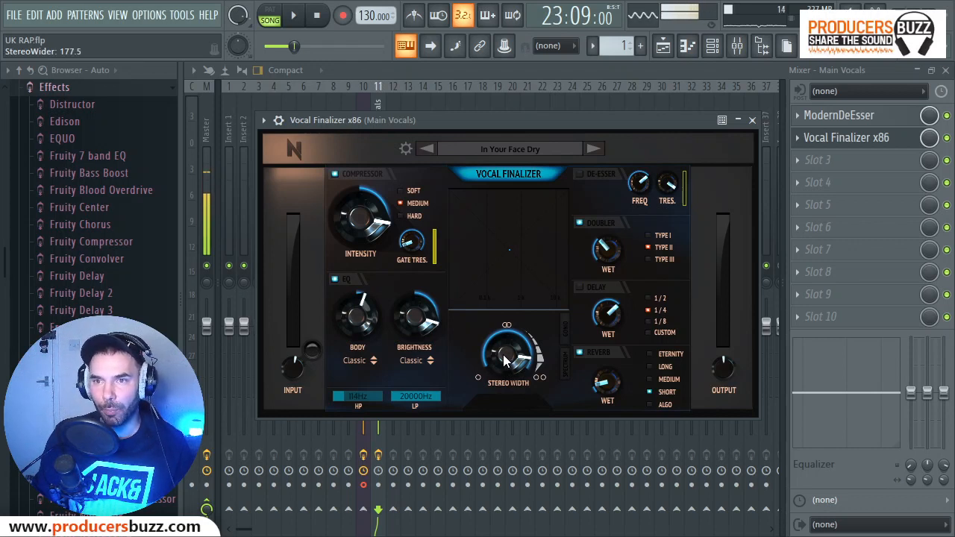
left_click_drag(504, 361, 504, 360)
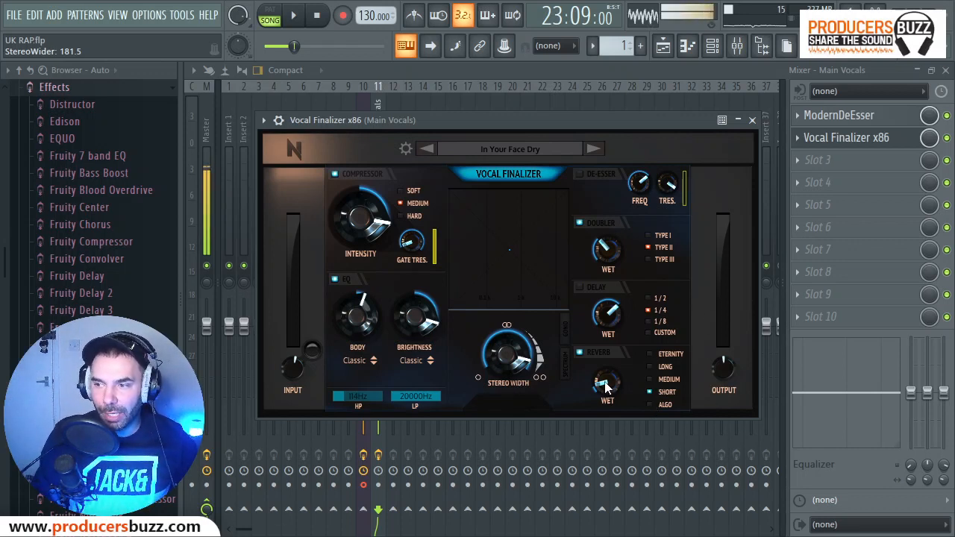
Try different reverb wet amounts in Vocal Finalizer, ending at about -40.9.
left_click_drag(604, 390, 606, 388)
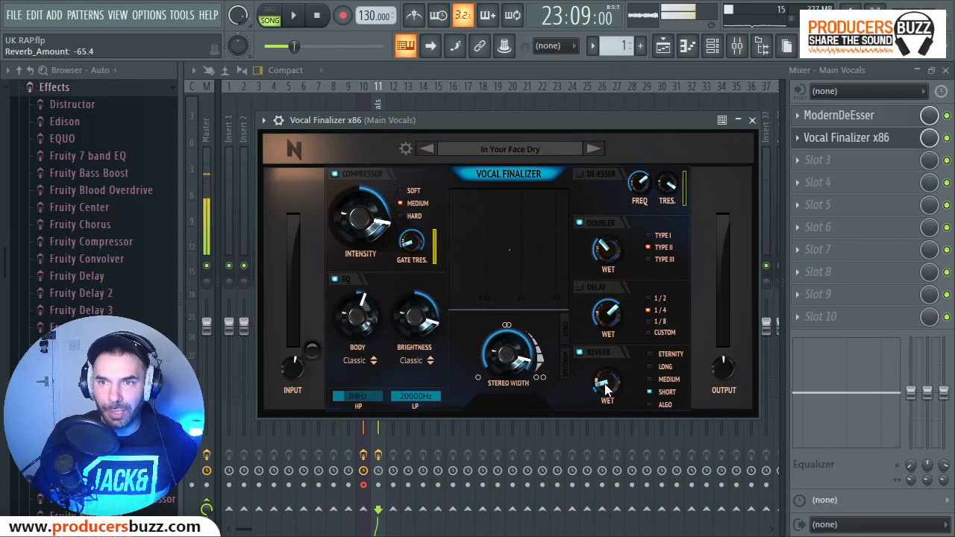
left_click_drag(606, 388, 607, 391)
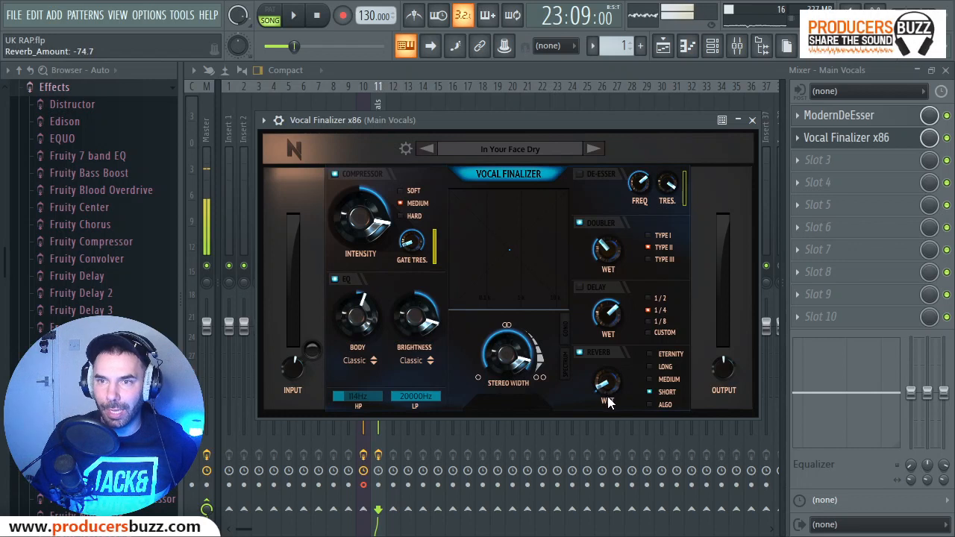
left_click_drag(608, 403, 606, 388)
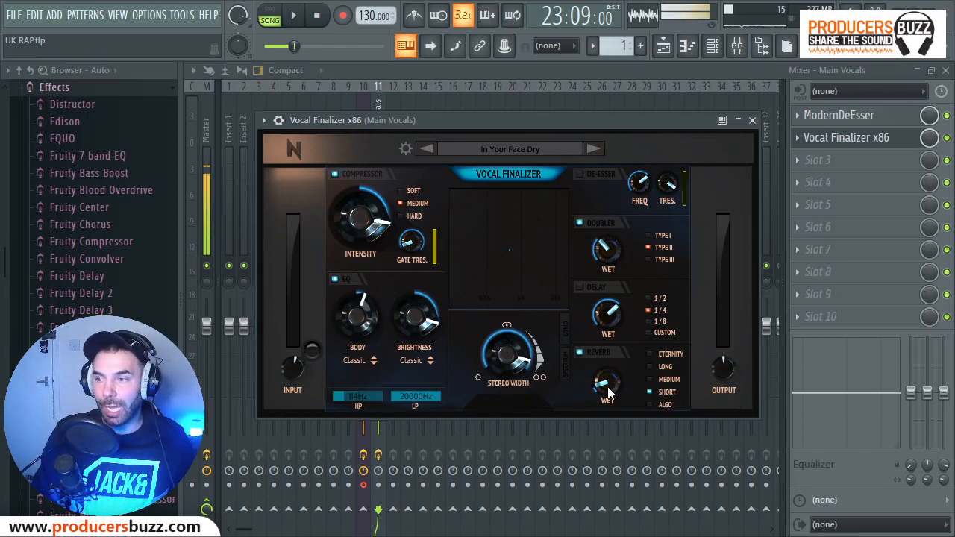
left_click_drag(606, 392, 601, 364)
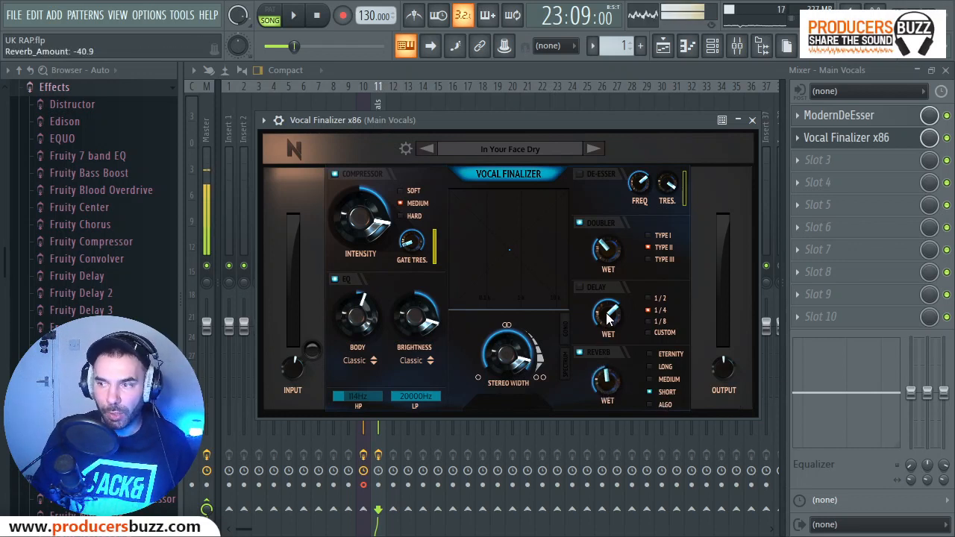
Bring the Vocal Finalizer reverb wet amount down to about -64.9 while auditioning the vocal.
key("space")
left_click_drag(600, 381, 610, 452)
key("space")
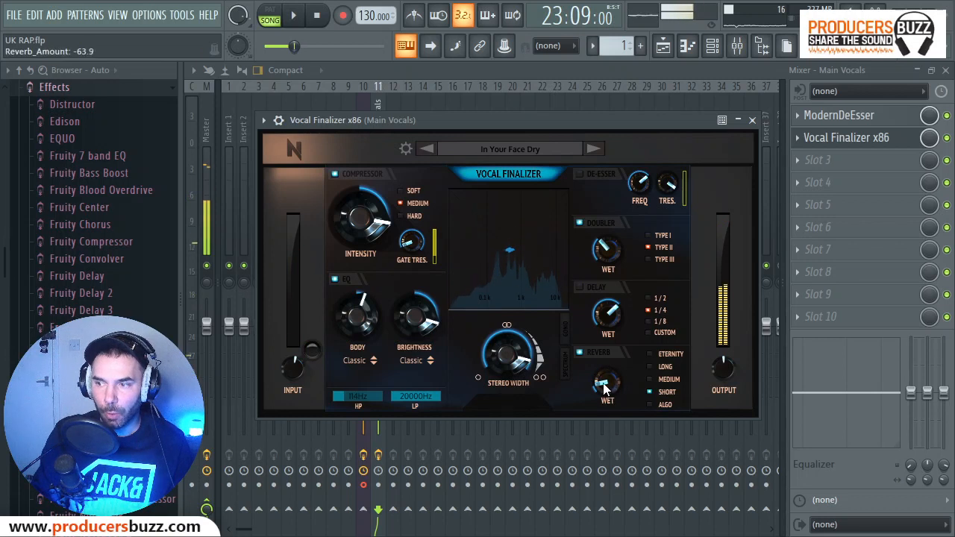
left_click_drag(602, 386, 603, 384)
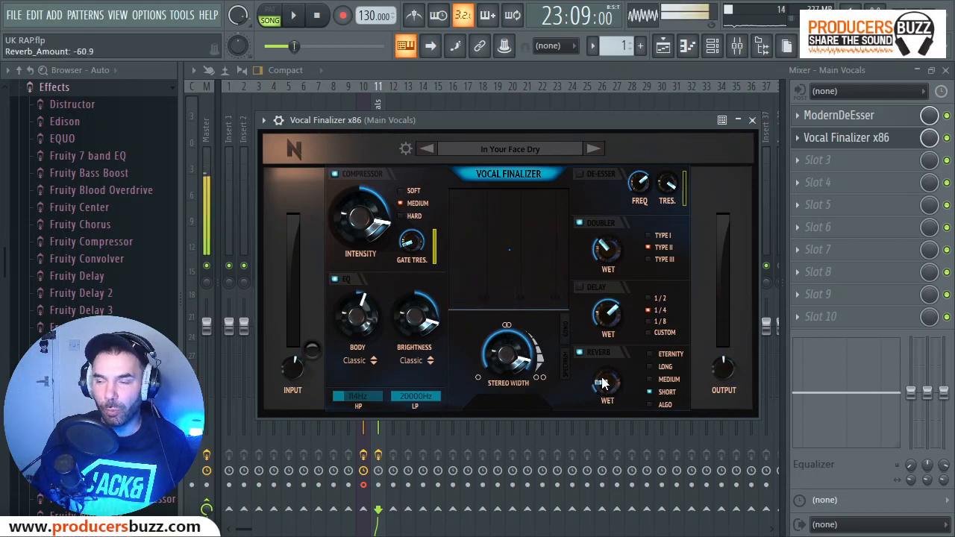
left_click_drag(606, 397, 607, 405)
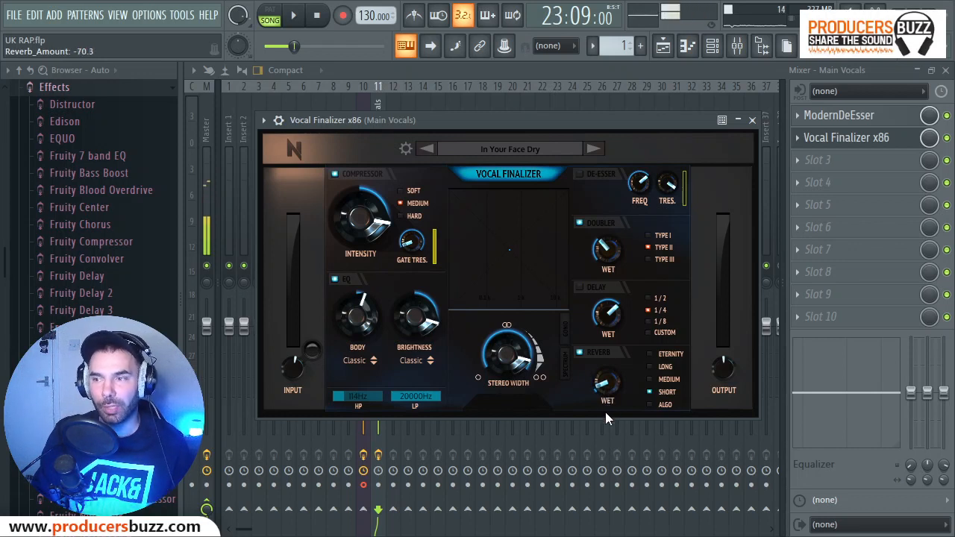
key("space")
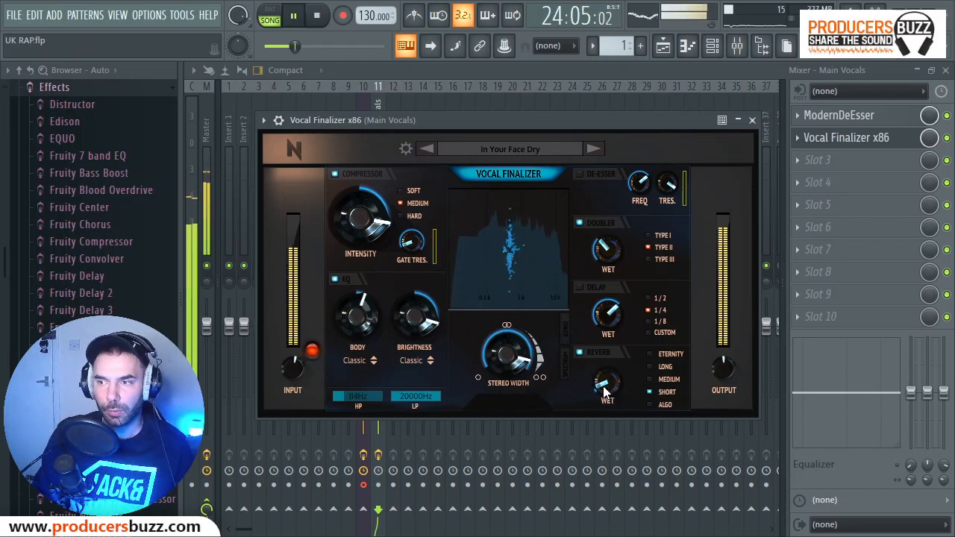
key("space")
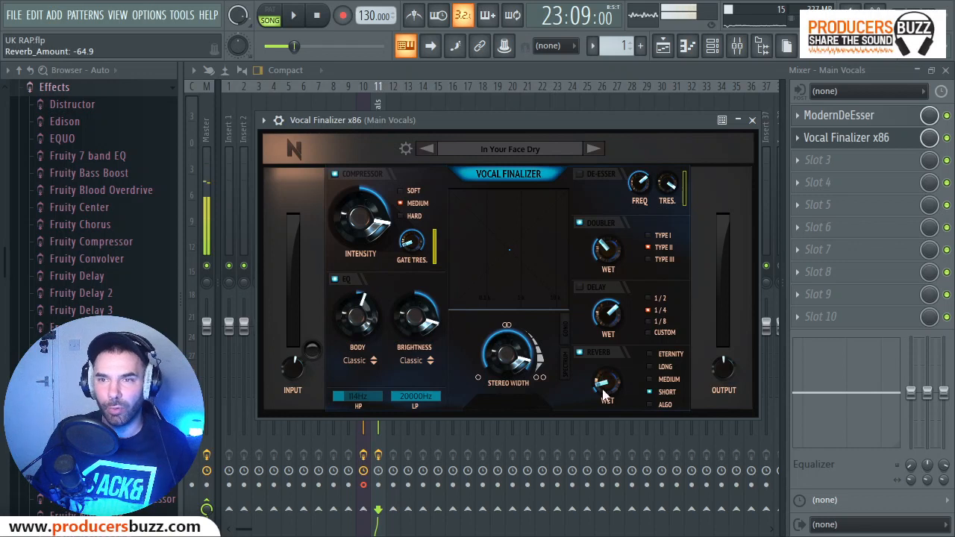
Play back the song section to check the adjusted reverb on the vocal.
key("space")
key("space")
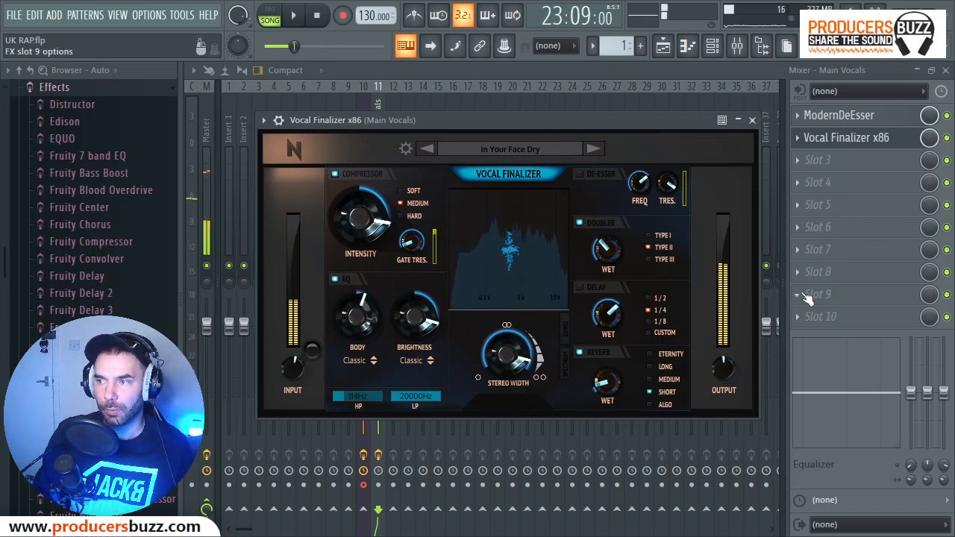
key("space")
key("space")
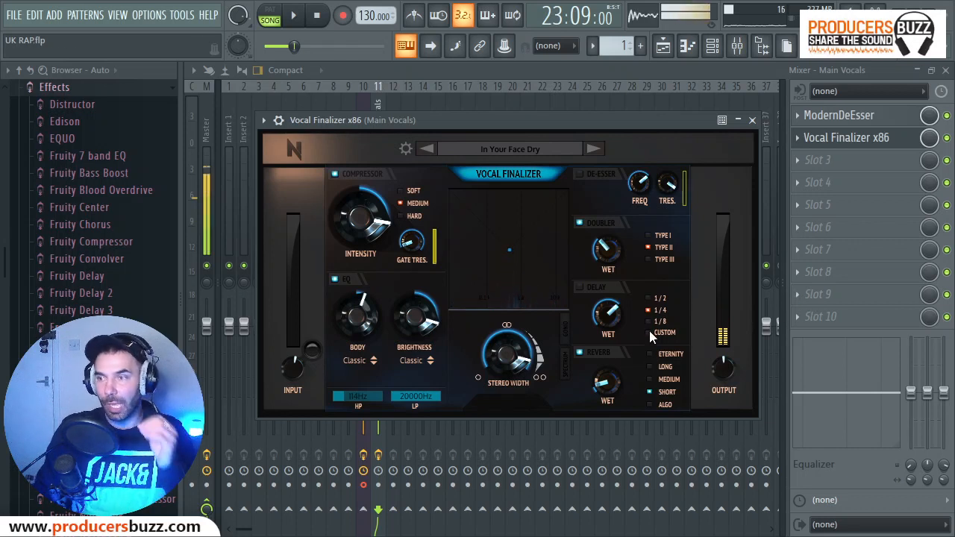
Audition Vocal Finalizer's doubler types I, II and III against song playback, settle on Type II, and close the plugin.
left_click(647, 235)
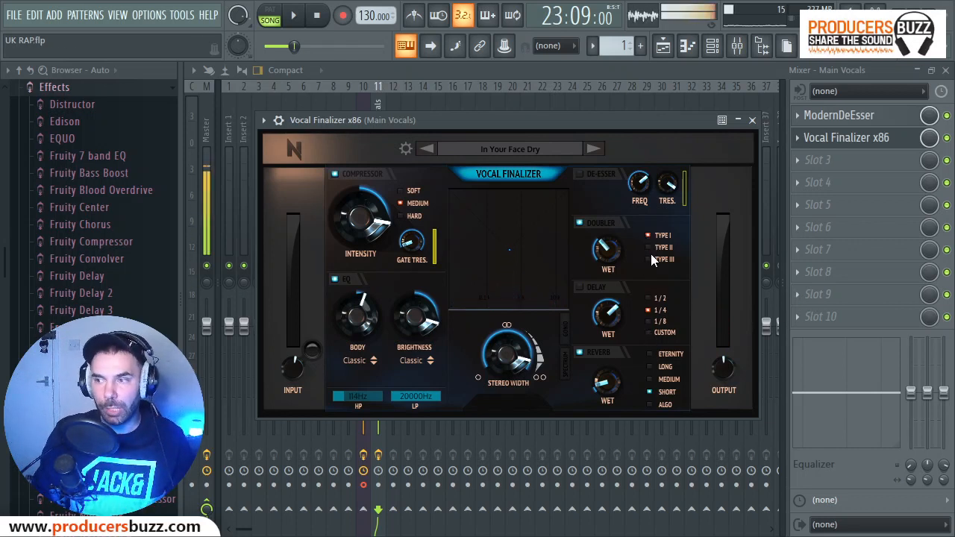
left_click(649, 247)
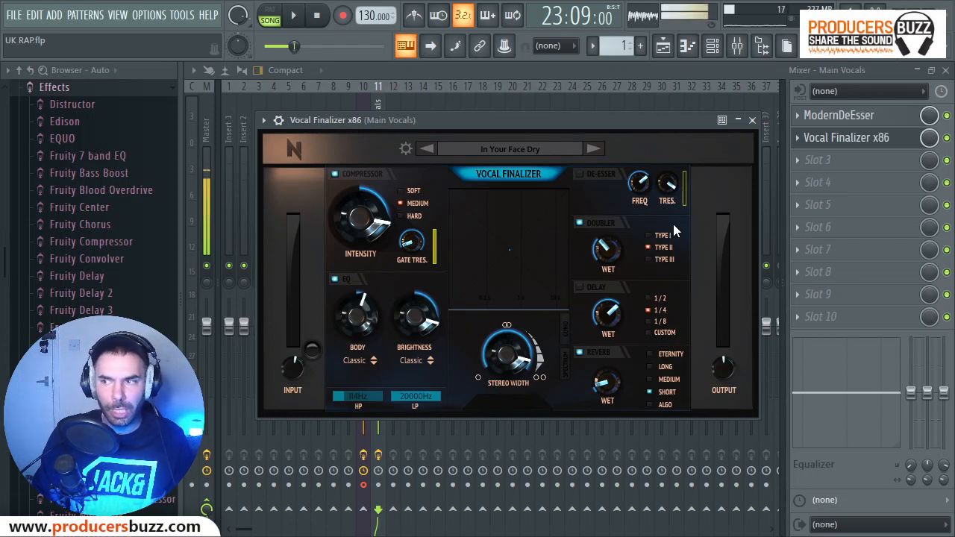
key("space")
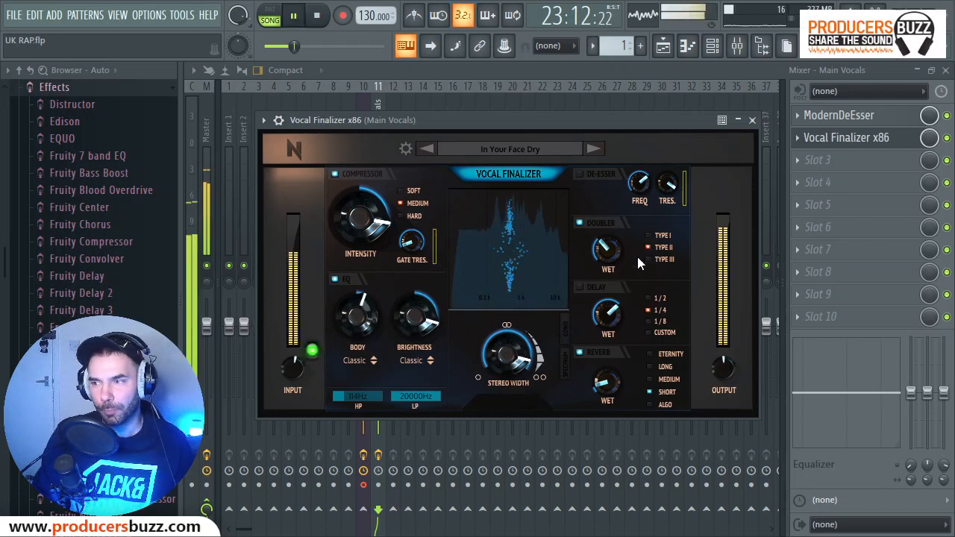
left_click(647, 235)
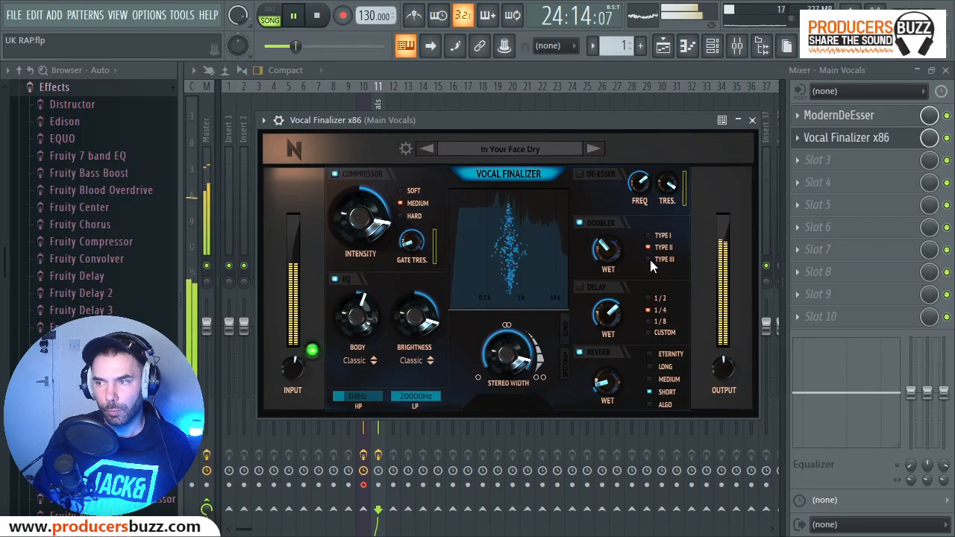
left_click(649, 258)
left_click(648, 247)
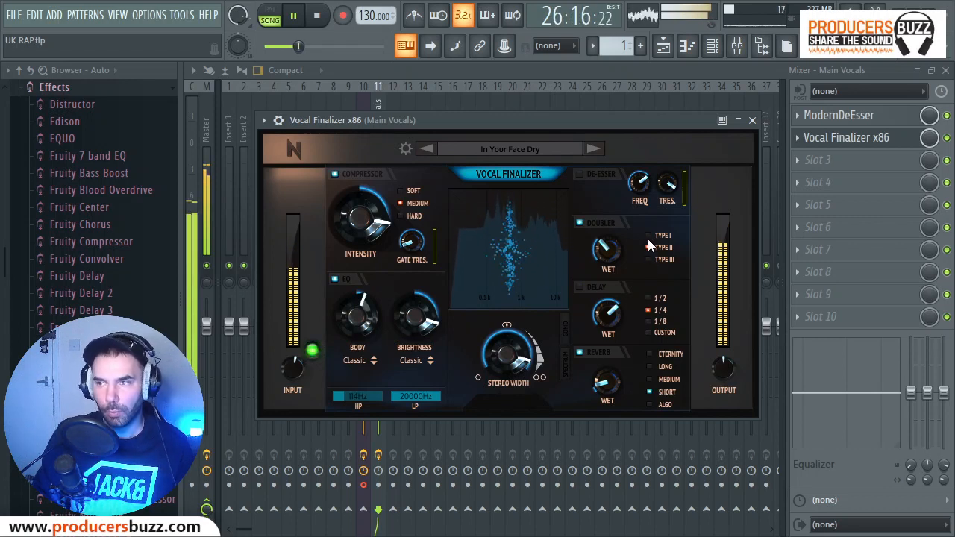
key("space")
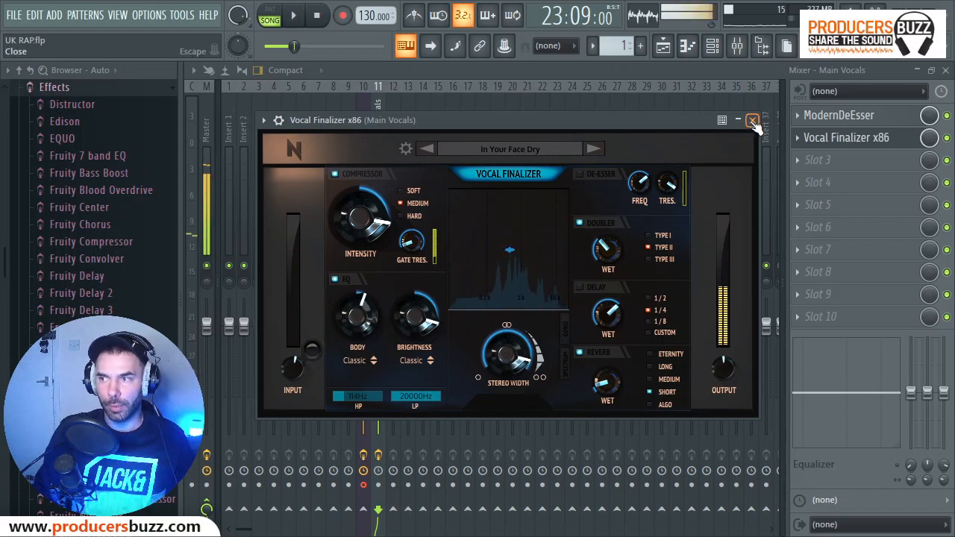
left_click(753, 119)
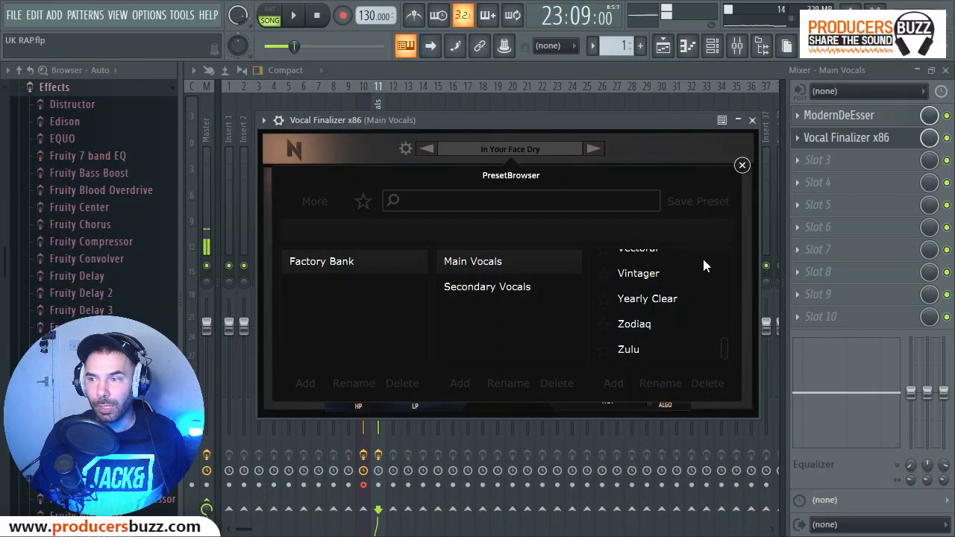
Look through the Main Vocals presets of Vocal Finalizer's Factory Bank and close the preset browser without loading one.
scroll(647, 298, "up", 6)
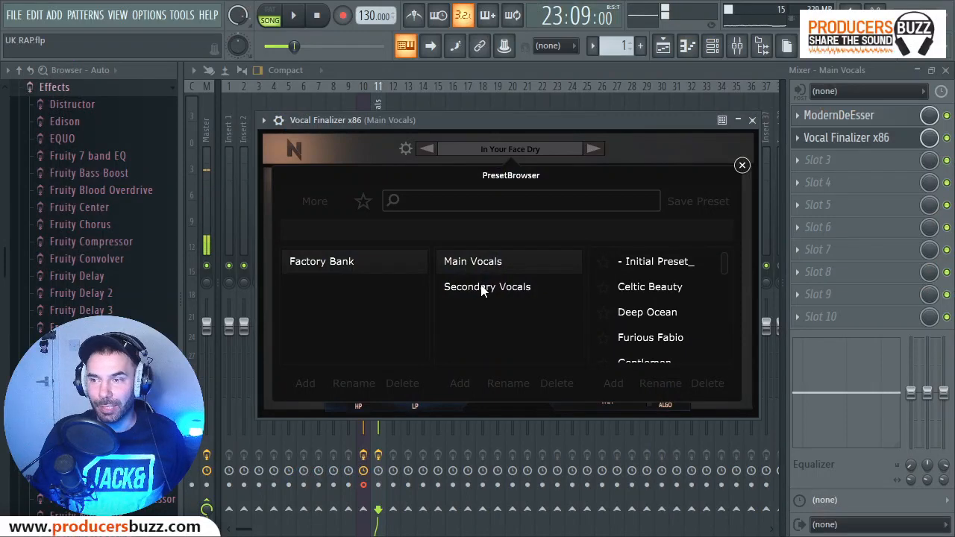
scroll(601, 296, "down", 6)
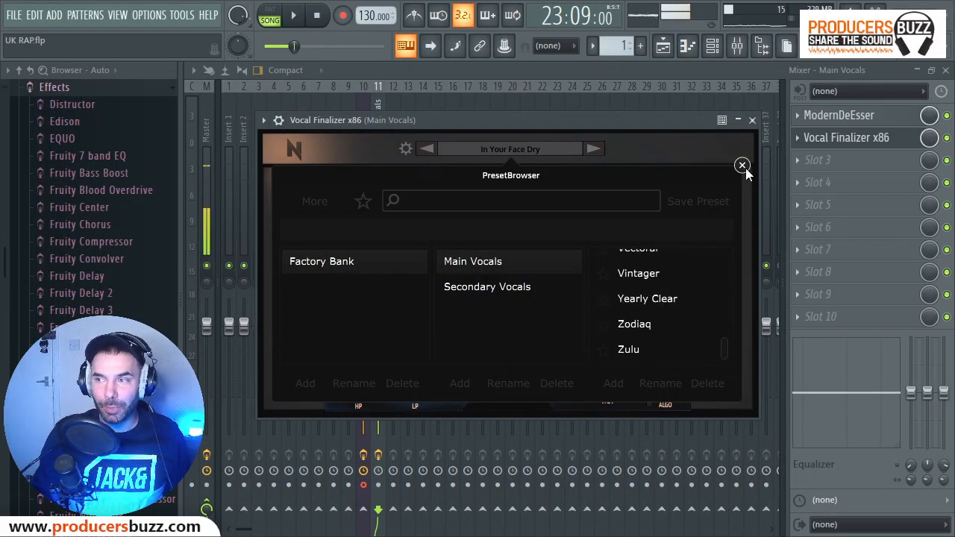
left_click(743, 166)
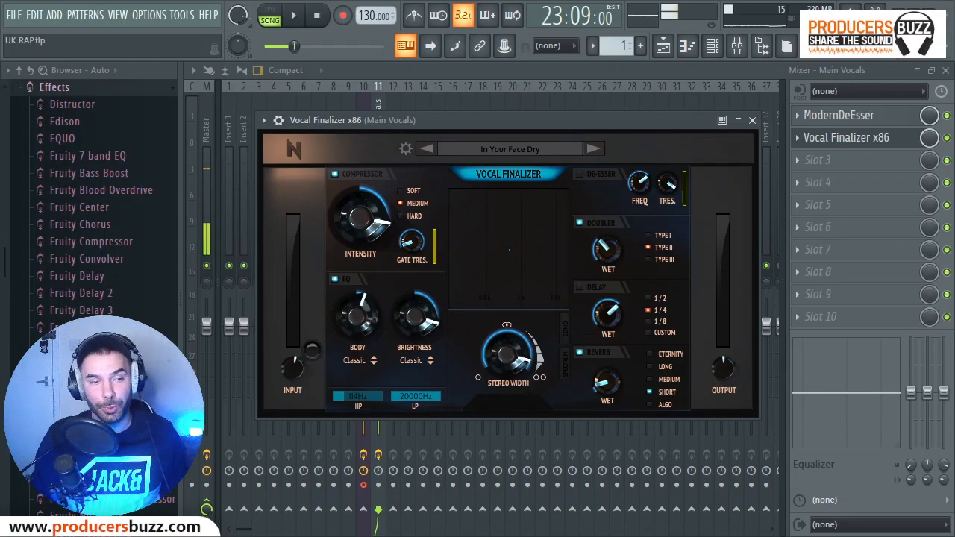